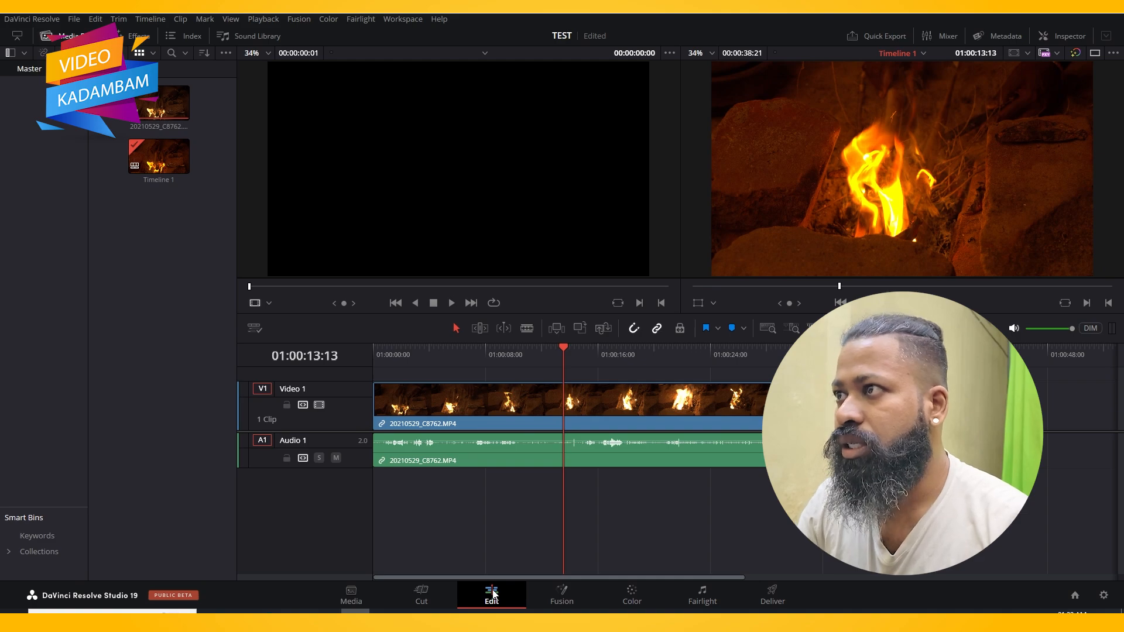
Switch to the Color page and delete node 02 from the fire clip's grade
{"action": "left_click", "coordinate": [415, 595]}
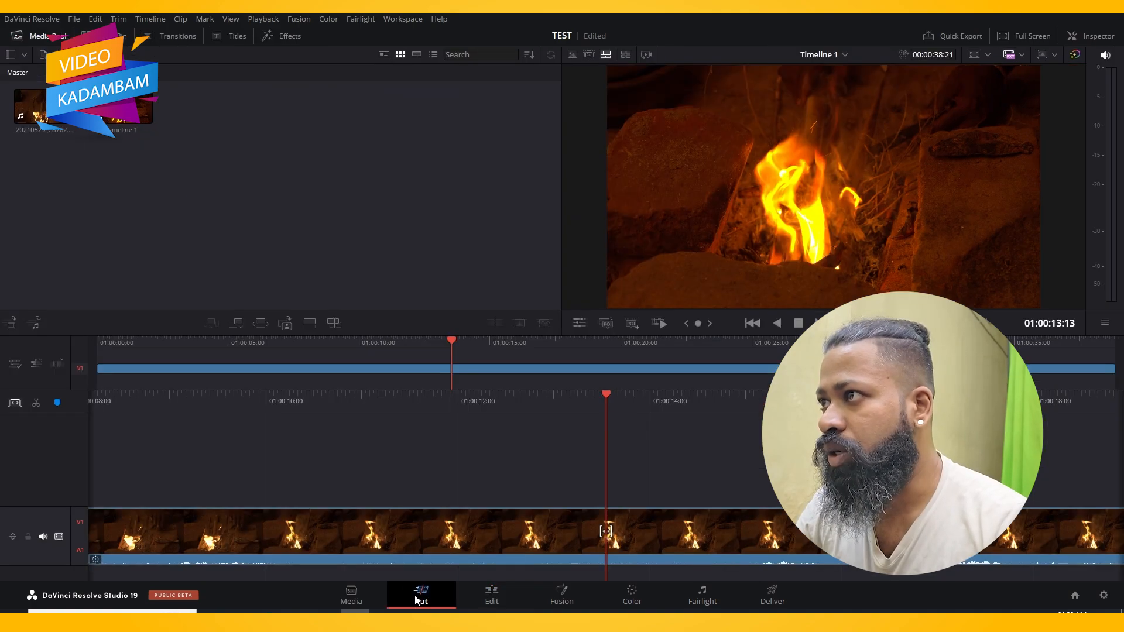
{"action": "left_click", "coordinate": [29, 106]}
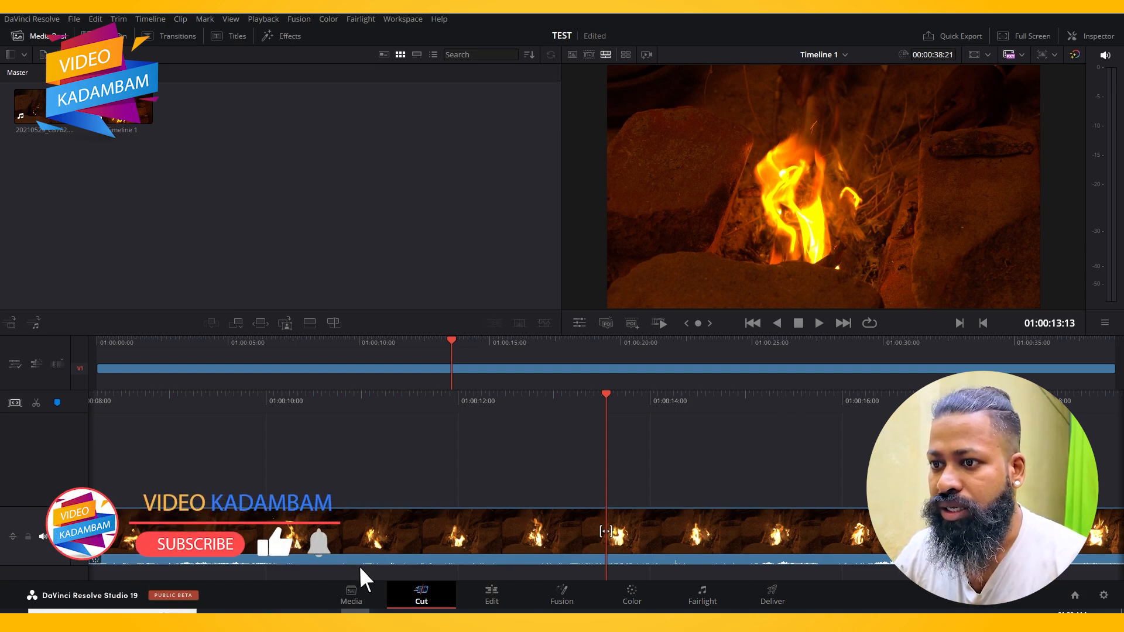
{"action": "left_click", "coordinate": [634, 593]}
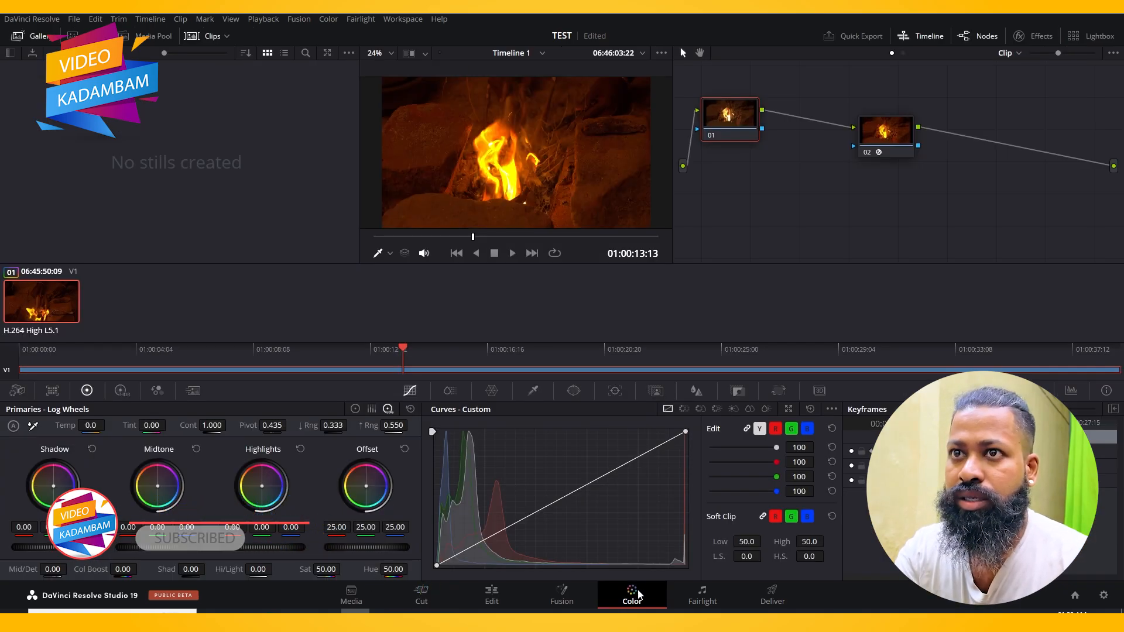
{"action": "left_click", "coordinate": [889, 132]}
{"action": "key", "text": "Delete"}
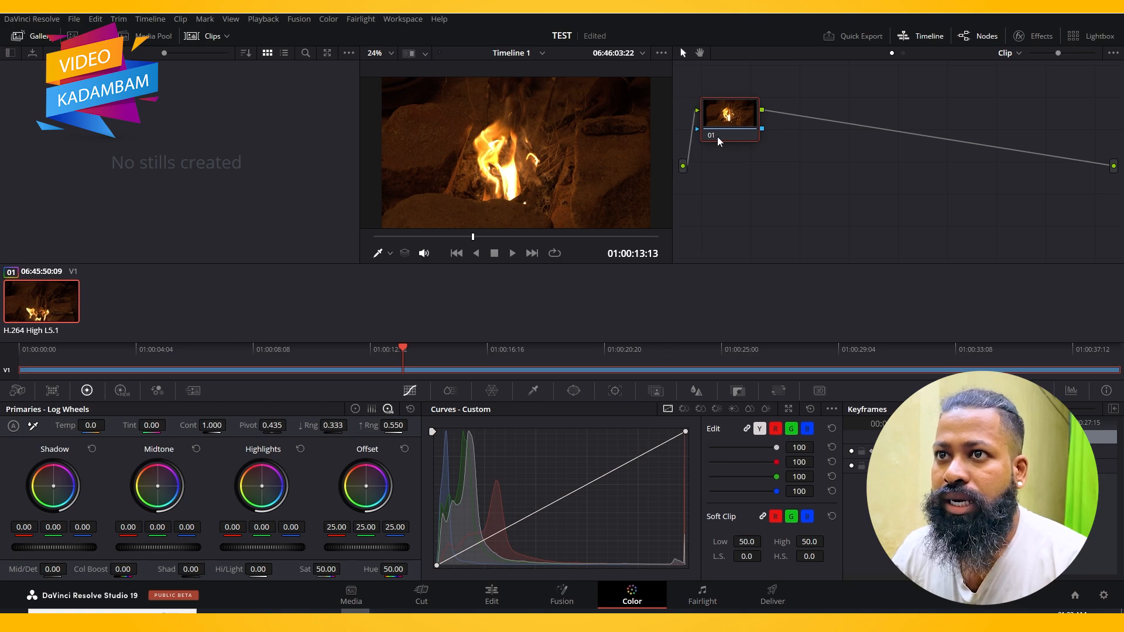
Add a Corrector node and connect it between node 01 and the output
{"action": "right_click", "coordinate": [806, 175]}
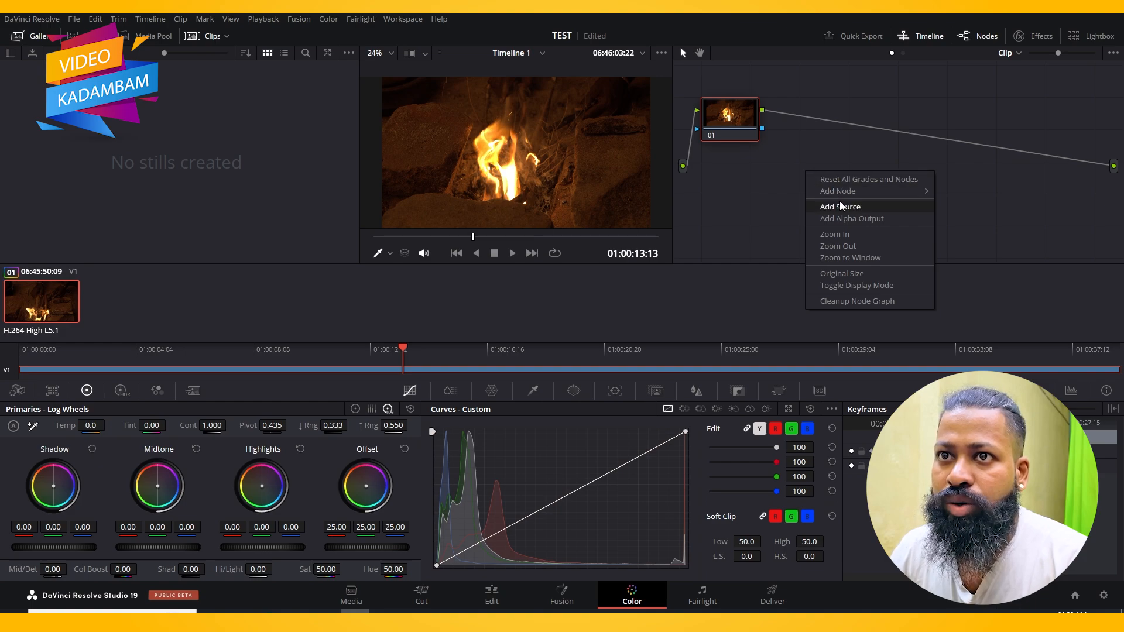
{"action": "mouse_move", "coordinate": [858, 191]}
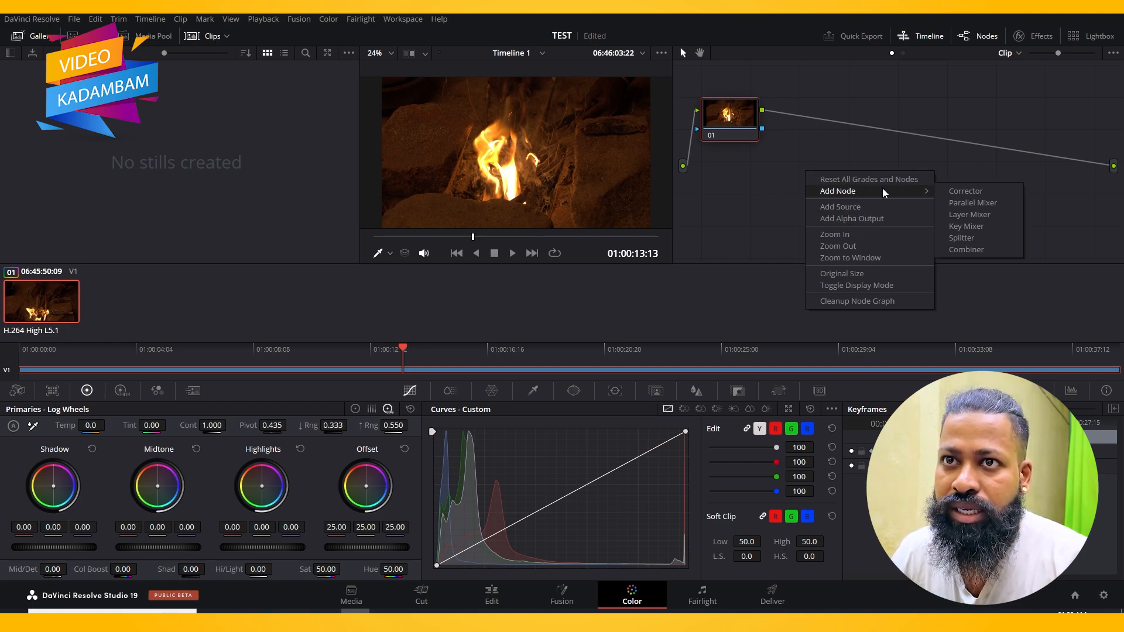
{"action": "left_click", "coordinate": [978, 193]}
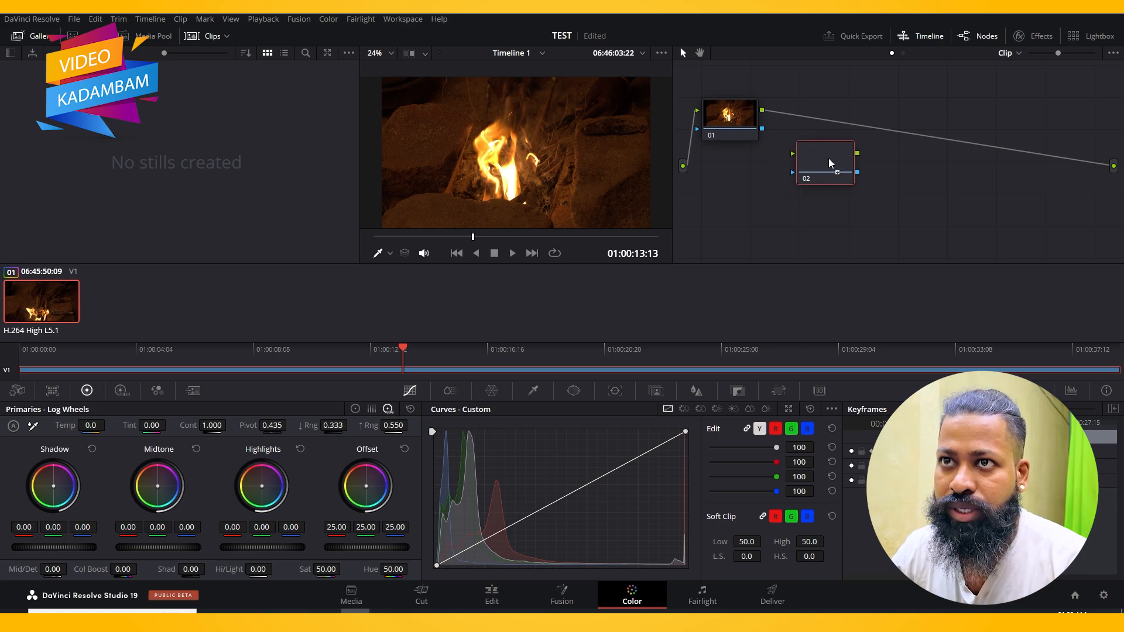
{"action": "left_click_drag", "start_coordinate": [861, 142], "coordinate": [878, 134]}
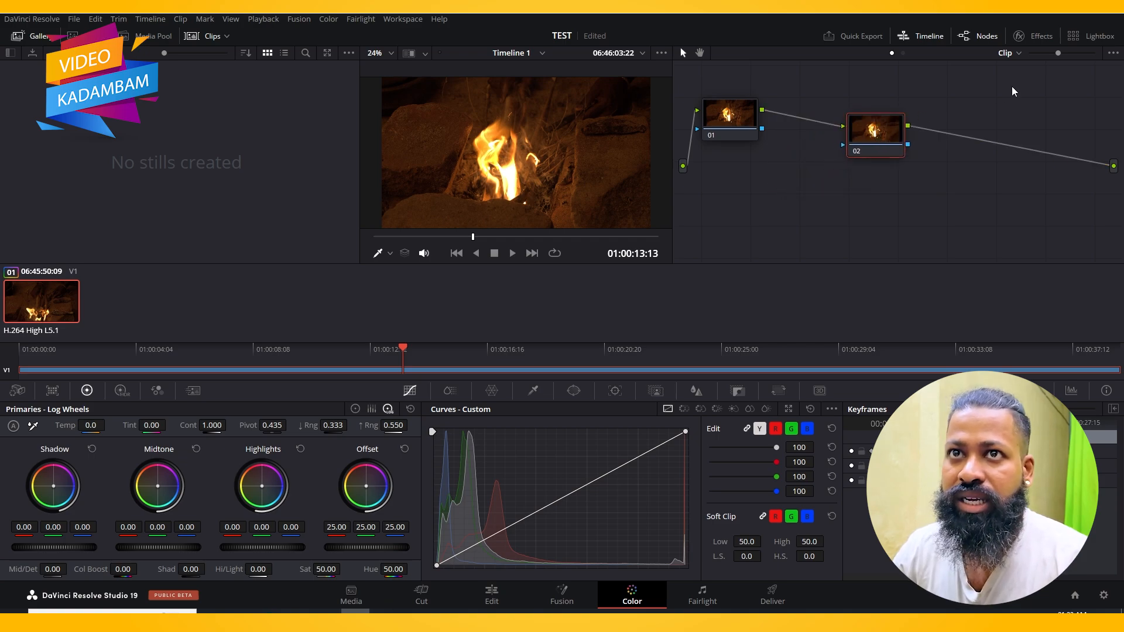
Try the Color Compressor effect from the Resolve FX Color group on node 02
{"action": "left_click", "coordinate": [1041, 36]}
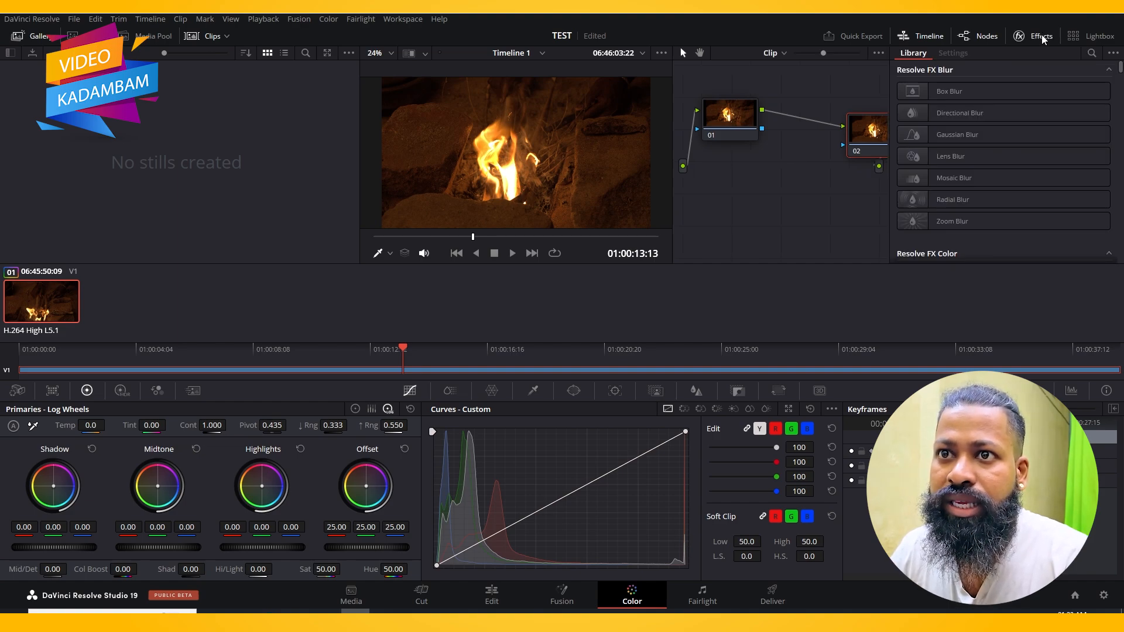
{"action": "scroll", "coordinate": [981, 163], "scroll_direction": "down", "scroll_amount": 5}
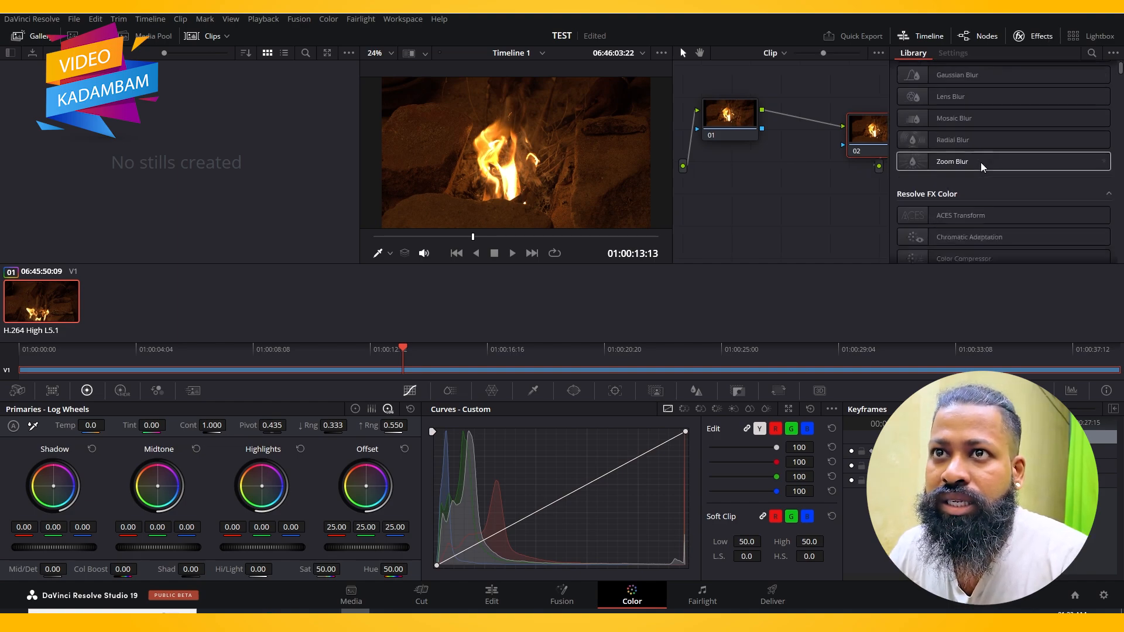
{"action": "scroll", "coordinate": [981, 162], "scroll_direction": "down", "scroll_amount": 1}
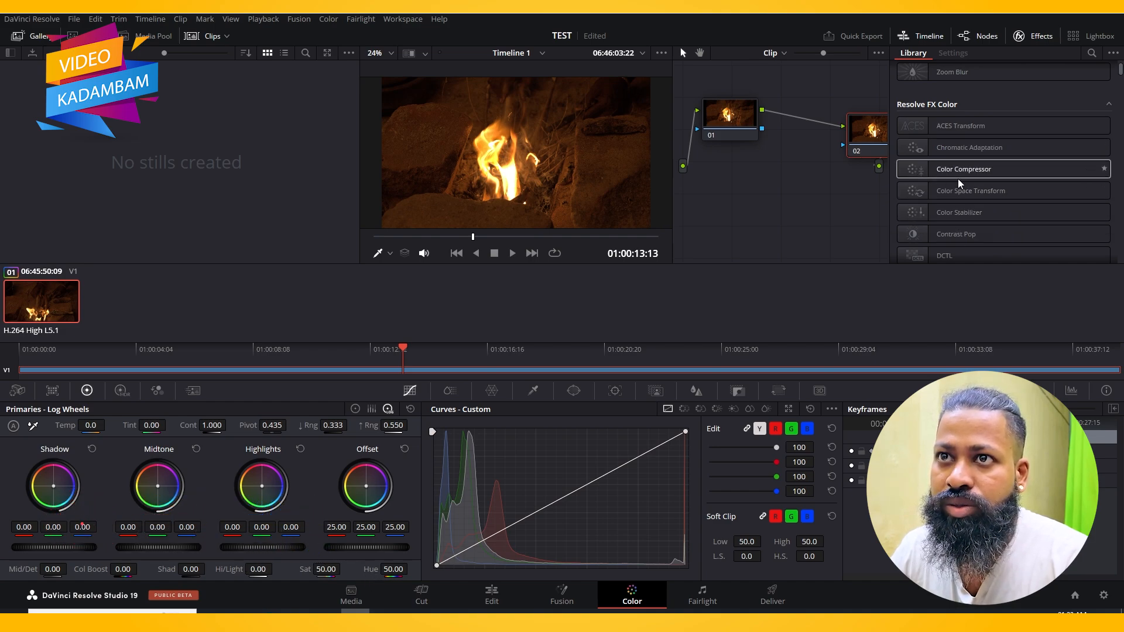
{"action": "left_click_drag", "start_coordinate": [912, 170], "coordinate": [855, 132]}
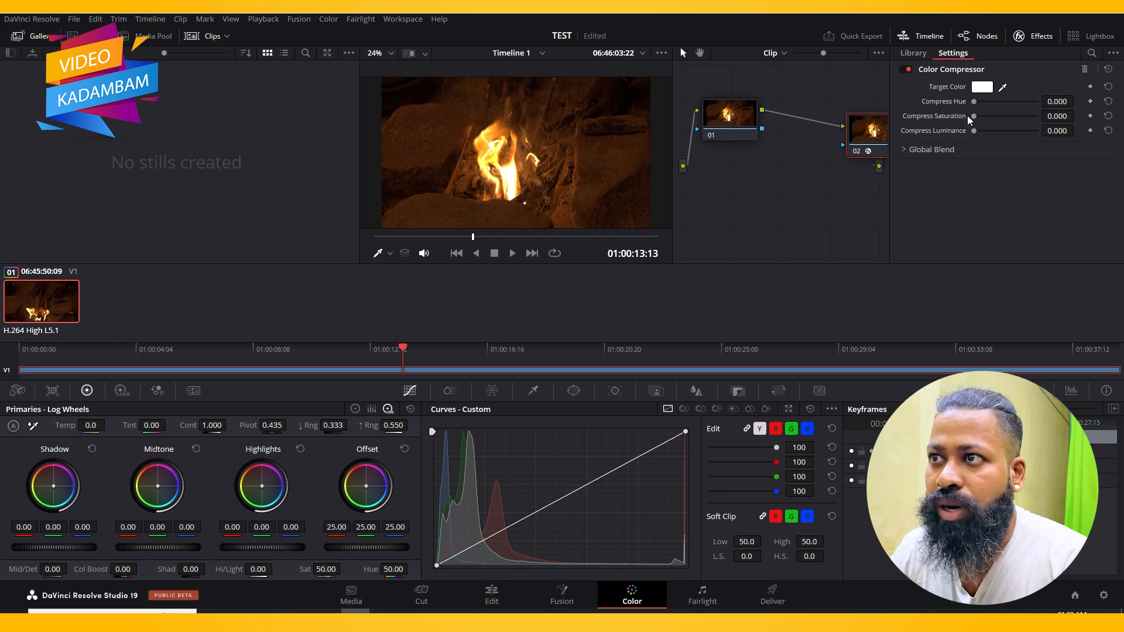
{"action": "left_click_drag", "start_coordinate": [974, 101], "coordinate": [967, 129]}
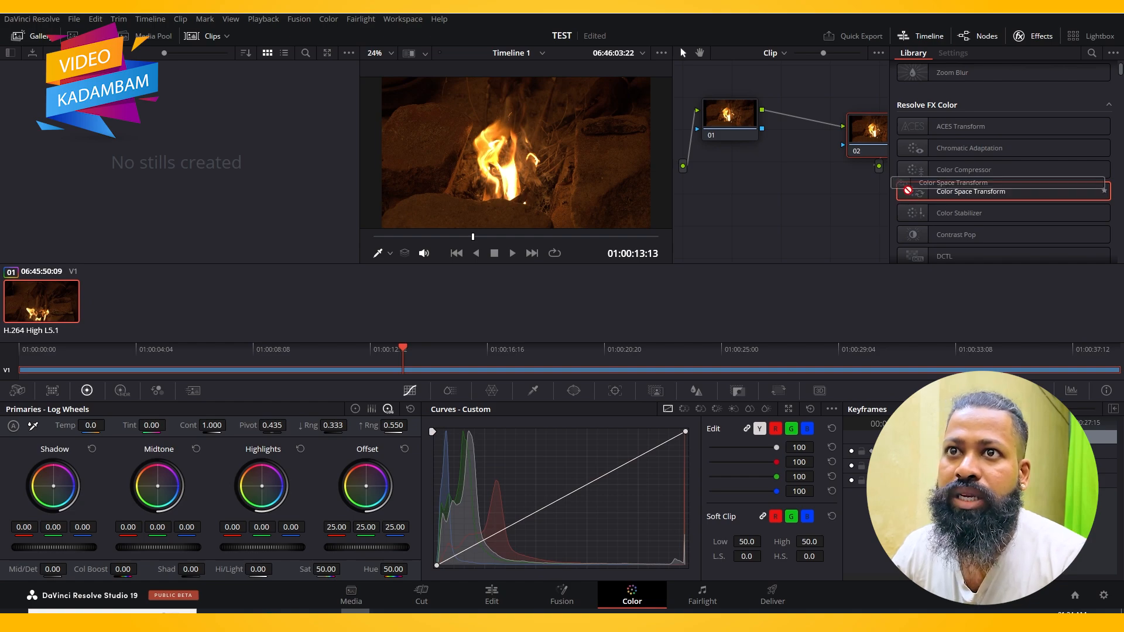
Apply the Color Space Transform effect to node 02 and set its input color space to Sony S-Gamut3.Cine
{"action": "left_click_drag", "start_coordinate": [914, 192], "coordinate": [868, 132]}
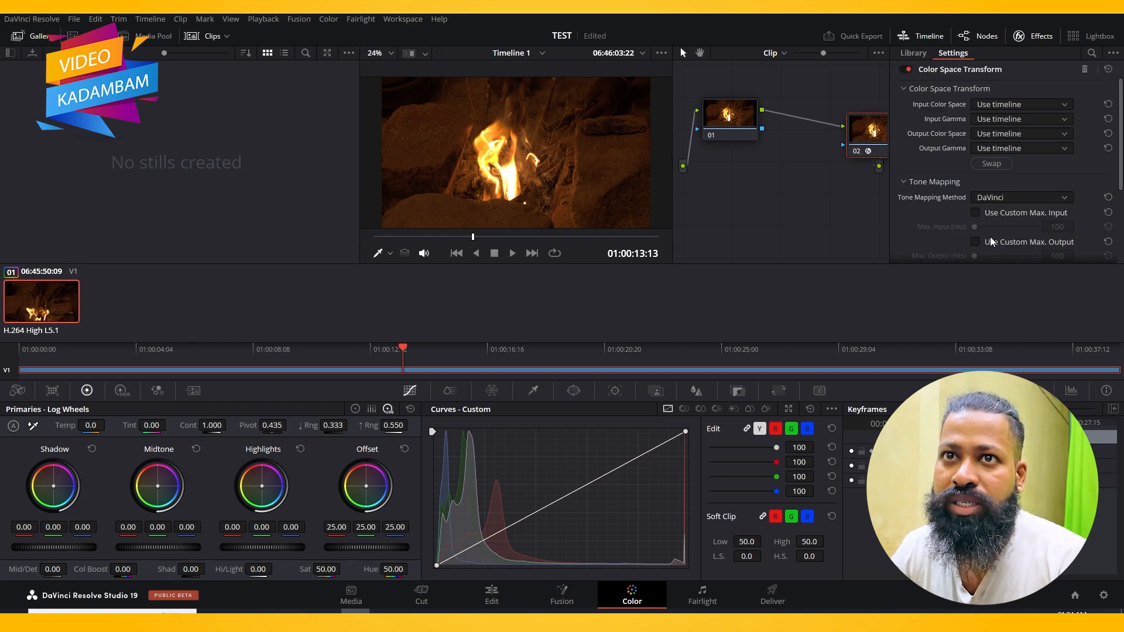
{"action": "left_click", "coordinate": [1061, 104]}
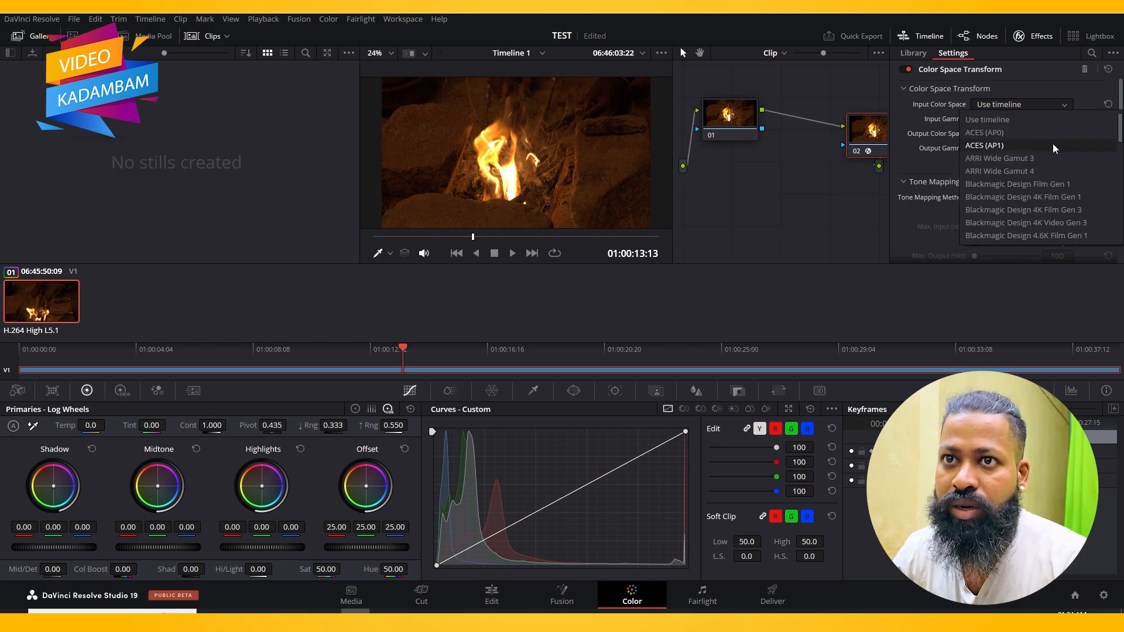
{"action": "scroll", "coordinate": [1051, 192], "scroll_direction": "down", "scroll_amount": 15}
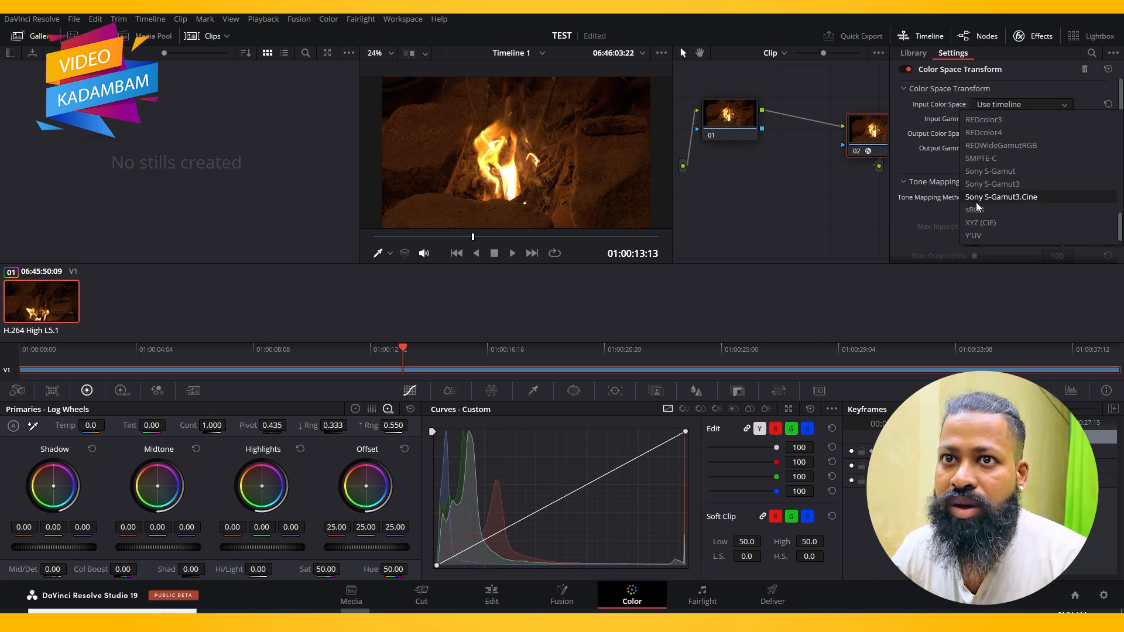
{"action": "left_click", "coordinate": [1023, 197]}
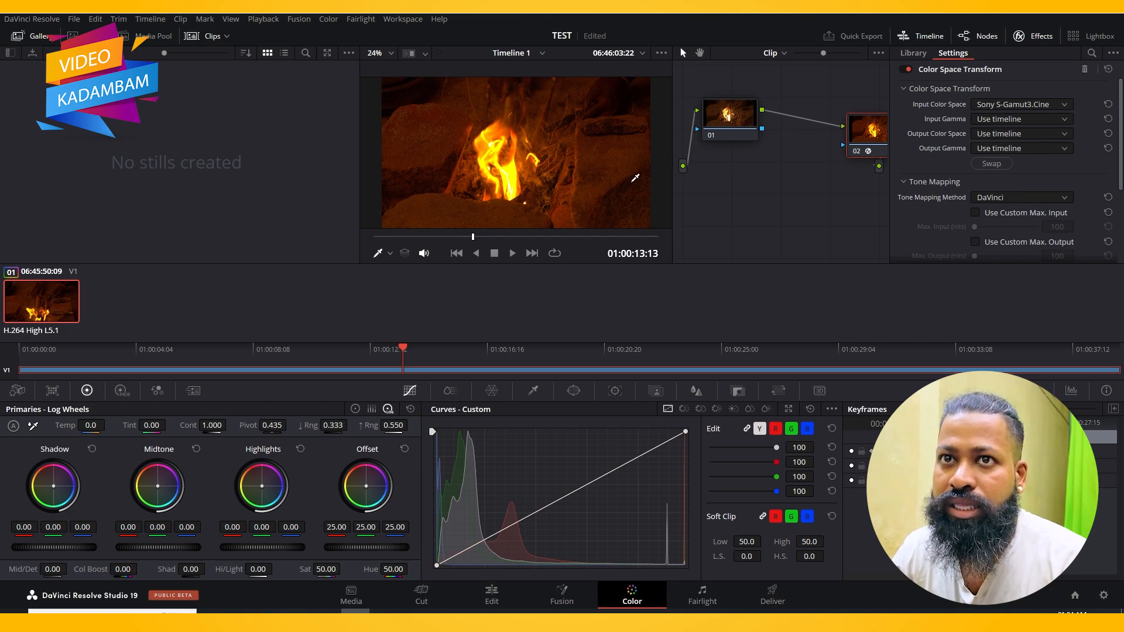
Try Sony S-Log3 as the Color Space Transform's input gamma, and settle on Sony S-Log2
{"action": "left_click", "coordinate": [1063, 119]}
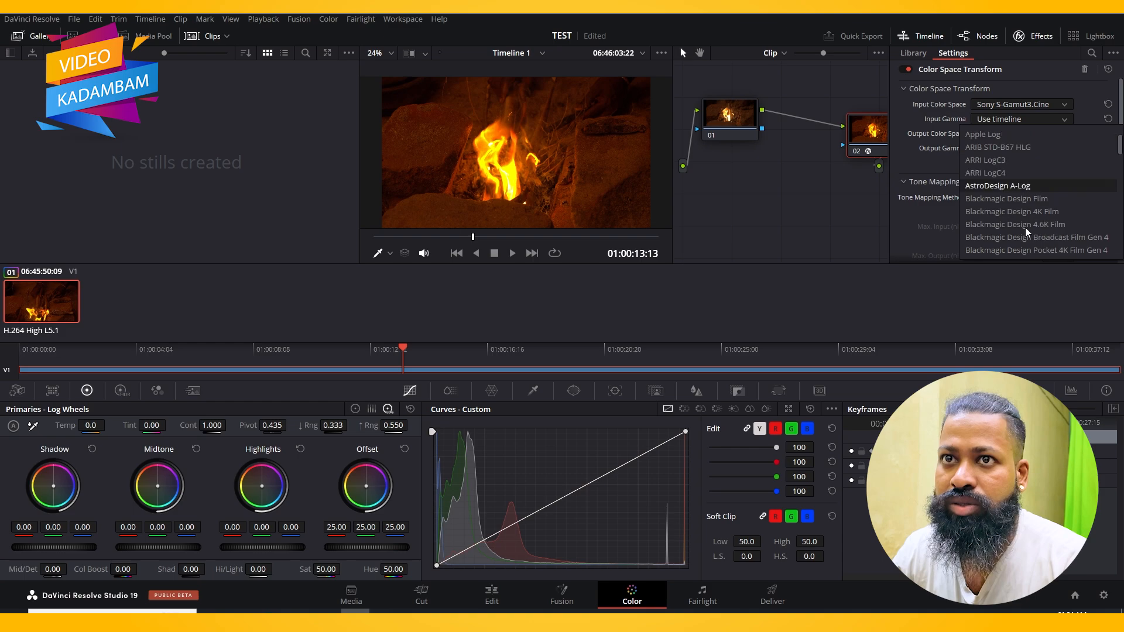
{"action": "scroll", "coordinate": [1025, 227], "scroll_direction": "down", "scroll_amount": 7}
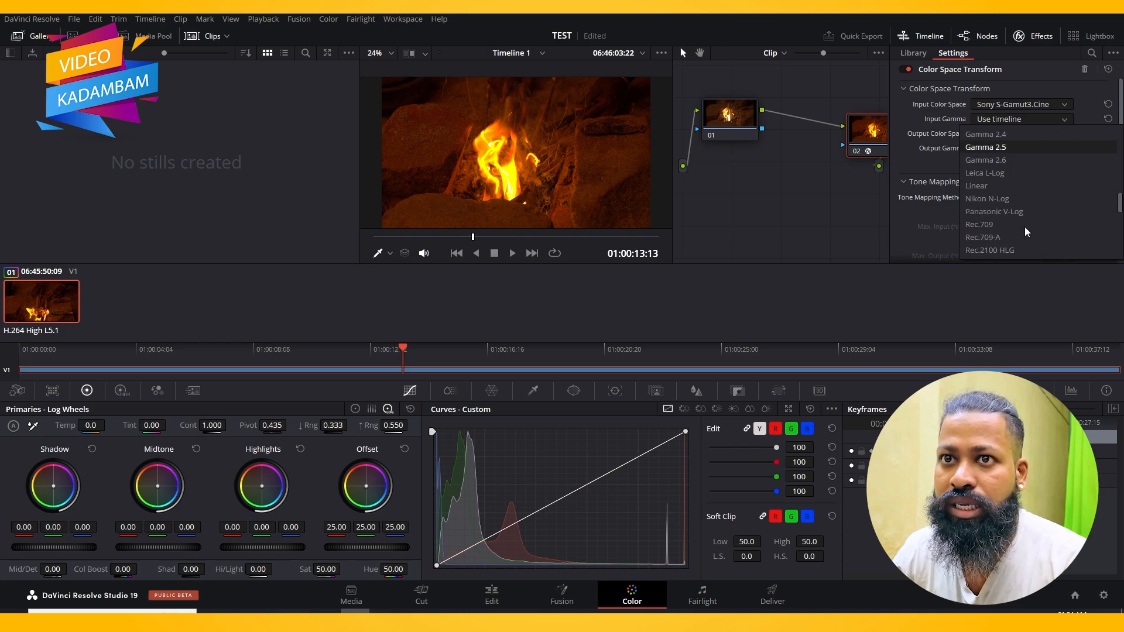
{"action": "scroll", "coordinate": [1025, 228], "scroll_direction": "down", "scroll_amount": 5}
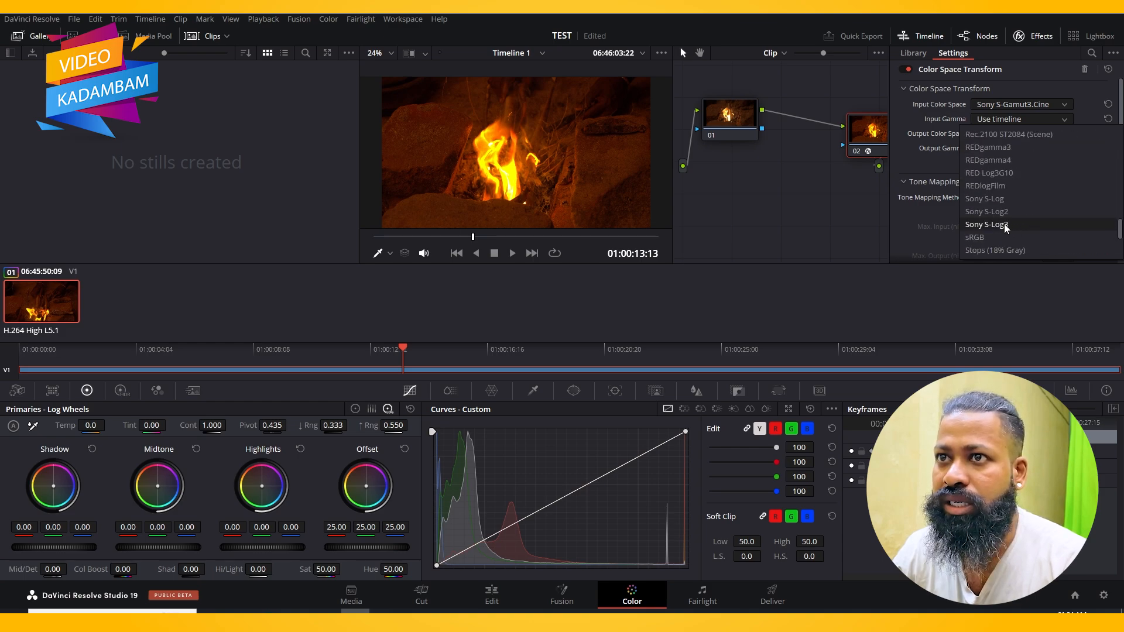
{"action": "left_click", "coordinate": [994, 224]}
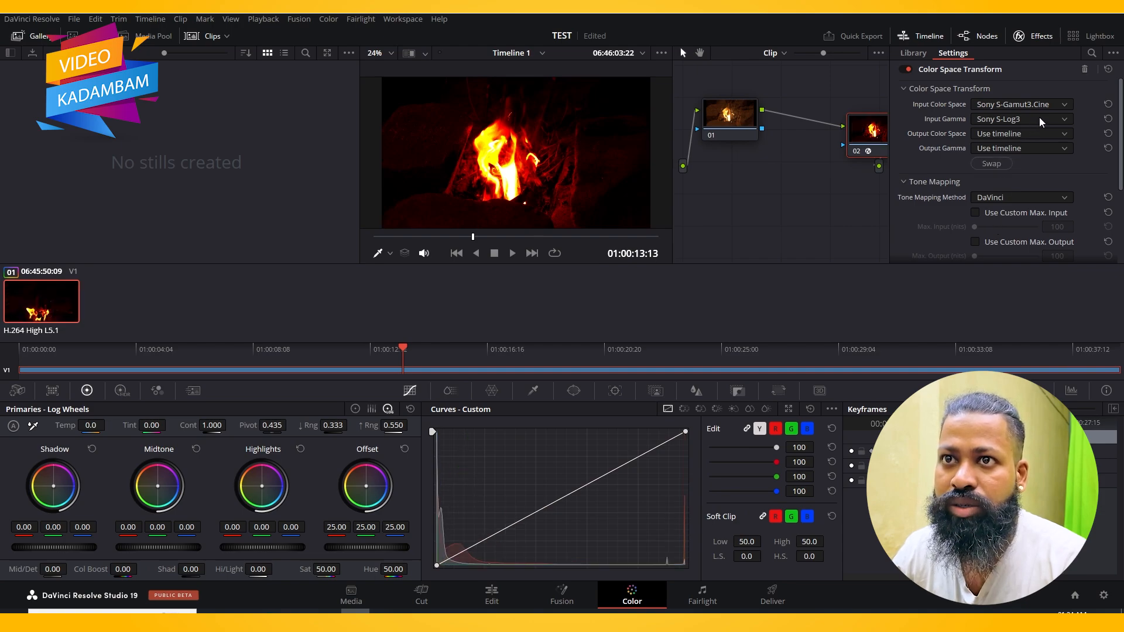
{"action": "left_click", "coordinate": [1039, 118]}
{"action": "left_click", "coordinate": [999, 213]}
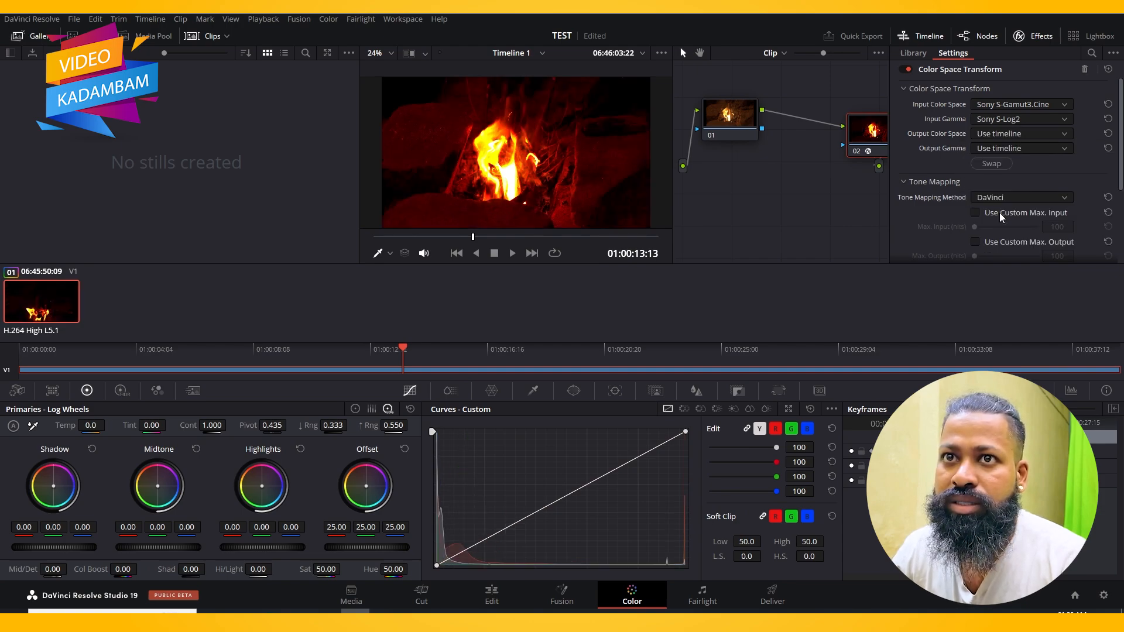
Try Sony S-Gamut3.Cine and Sony S-Gamut3 as the output color space, and return it to Use timeline
{"action": "left_click", "coordinate": [1044, 134]}
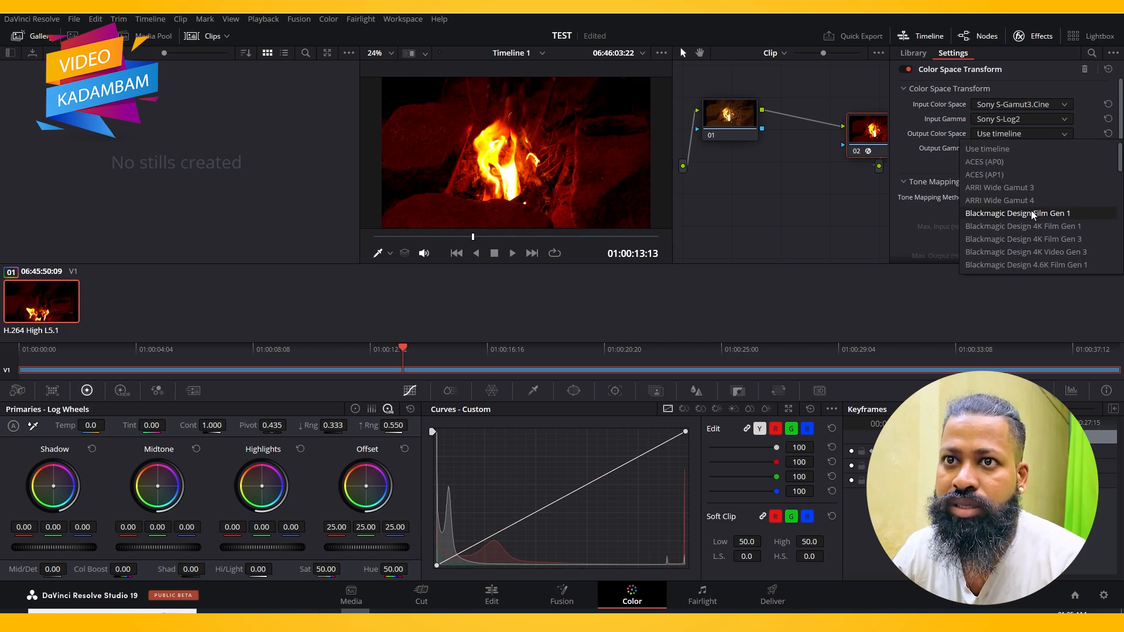
{"action": "scroll", "coordinate": [1014, 227], "scroll_direction": "down", "scroll_amount": 5}
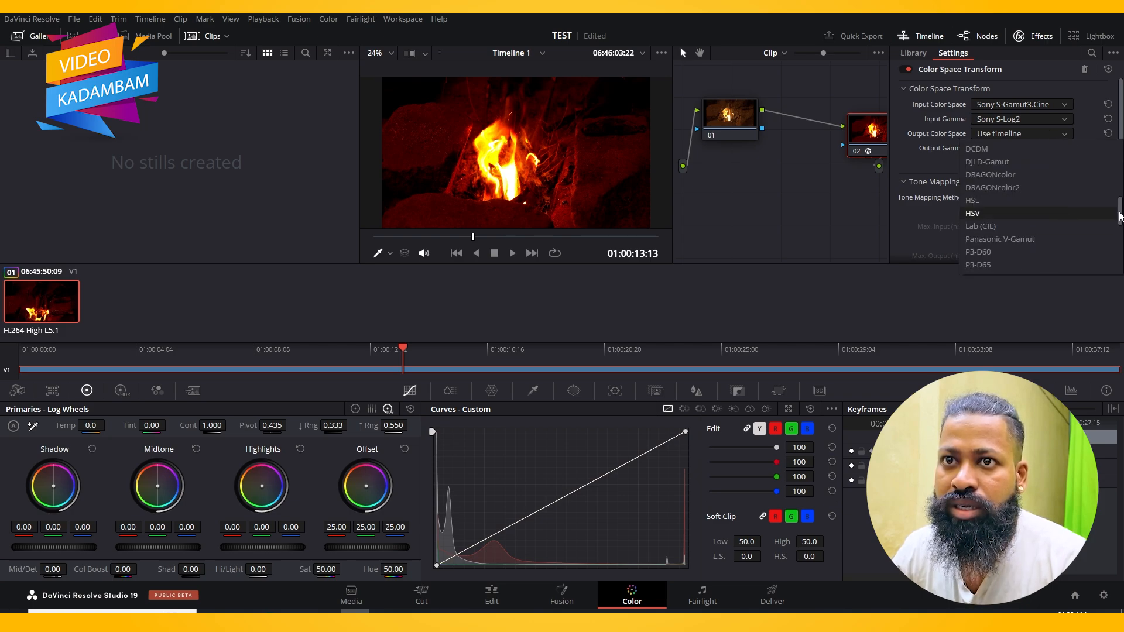
{"action": "left_click_drag", "start_coordinate": [1122, 219], "coordinate": [1121, 264]}
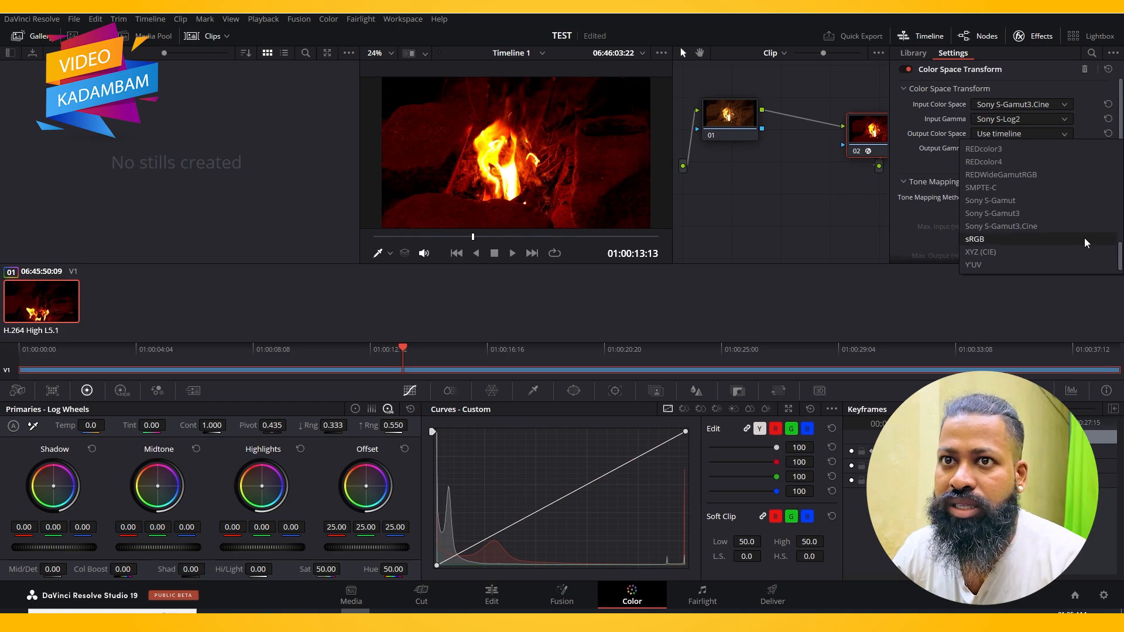
{"action": "left_click", "coordinate": [1008, 227]}
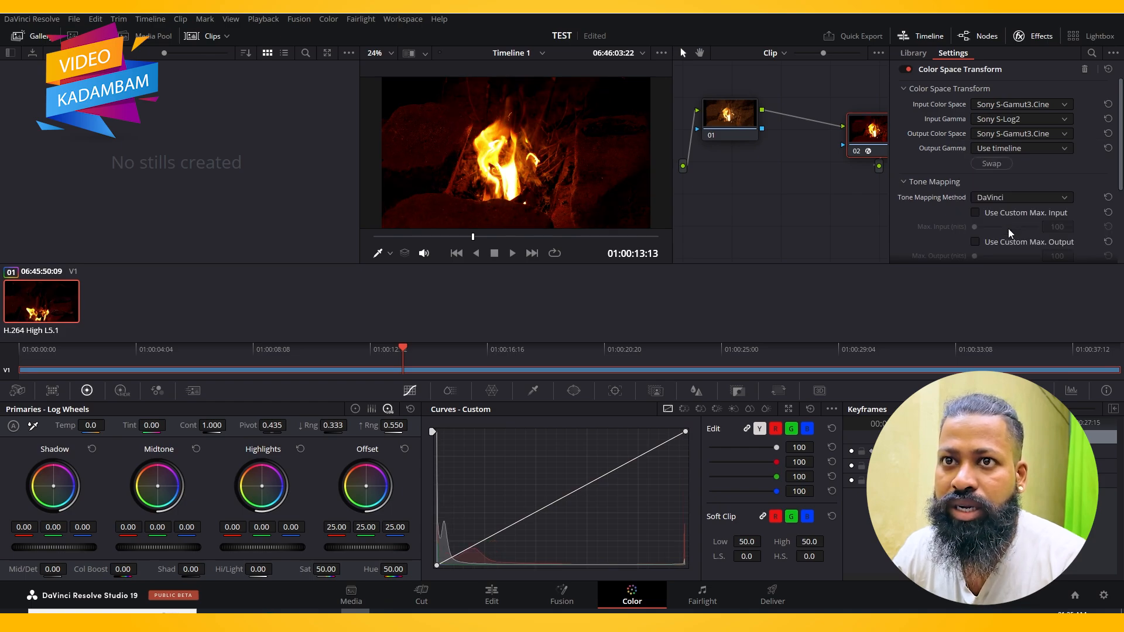
{"action": "left_click", "coordinate": [1035, 134]}
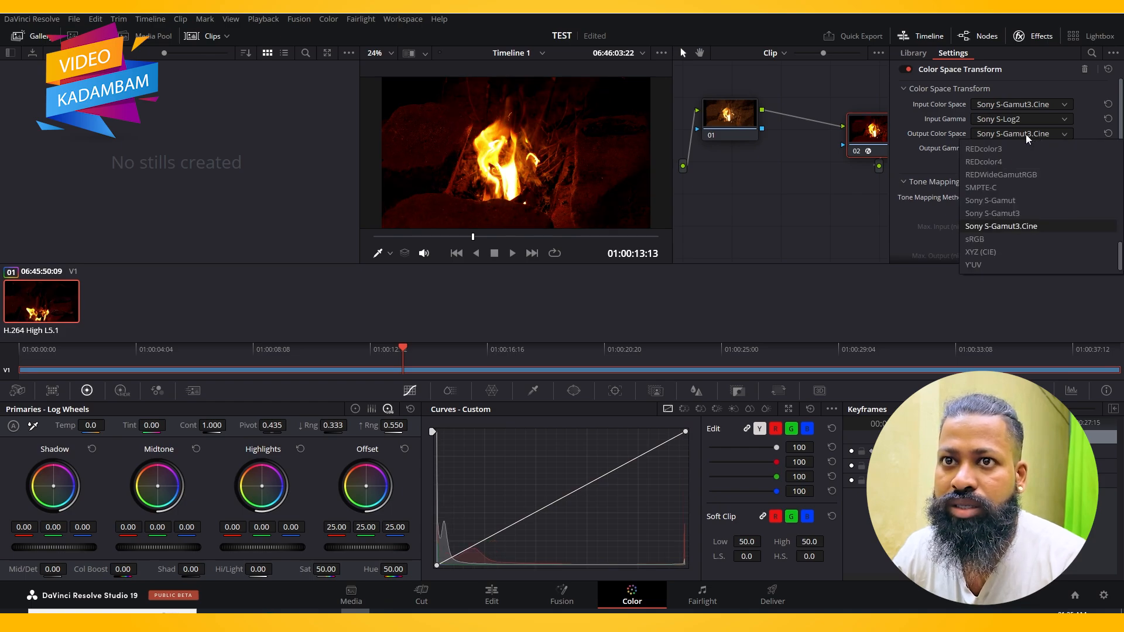
{"action": "left_click", "coordinate": [1009, 213]}
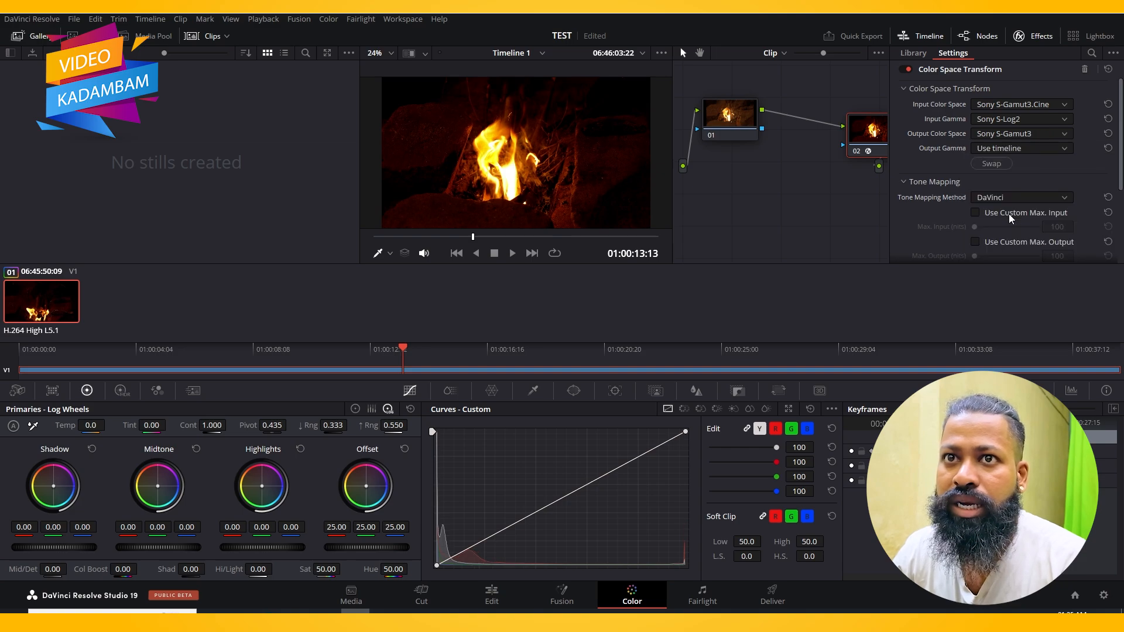
{"action": "left_click", "coordinate": [1045, 134]}
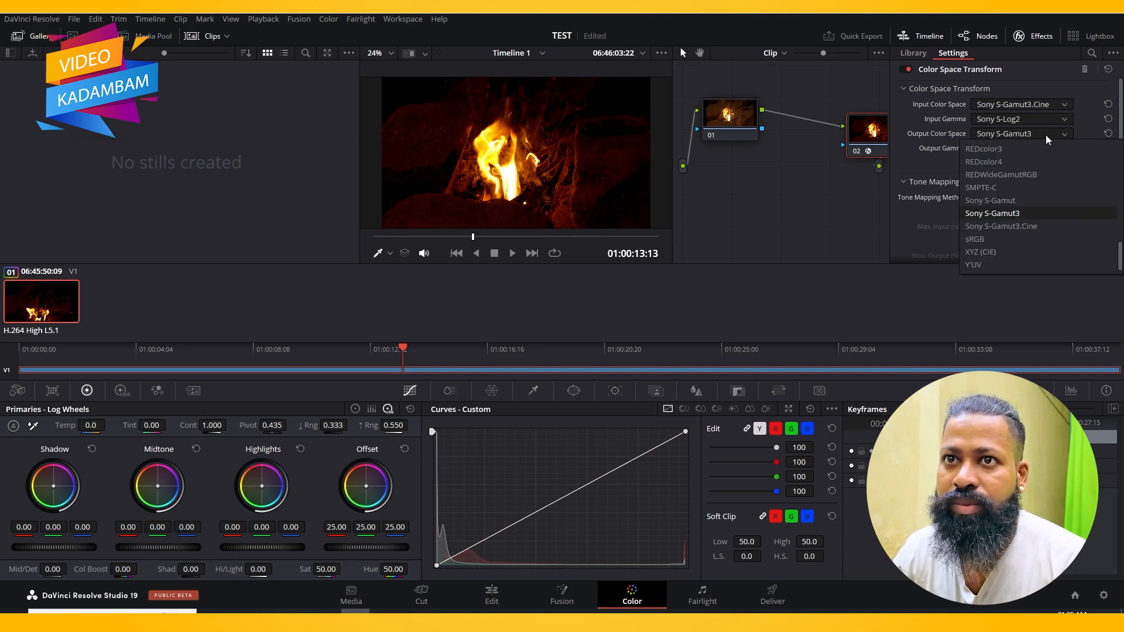
{"action": "scroll", "coordinate": [1001, 187], "scroll_direction": "up", "scroll_amount": 15}
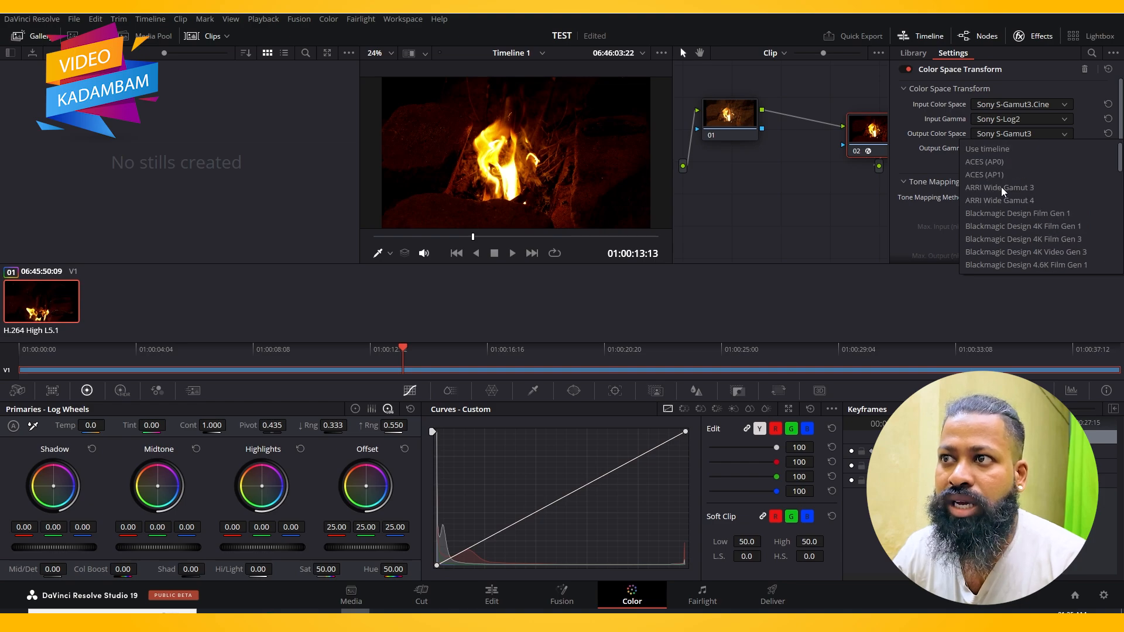
{"action": "left_click", "coordinate": [987, 149]}
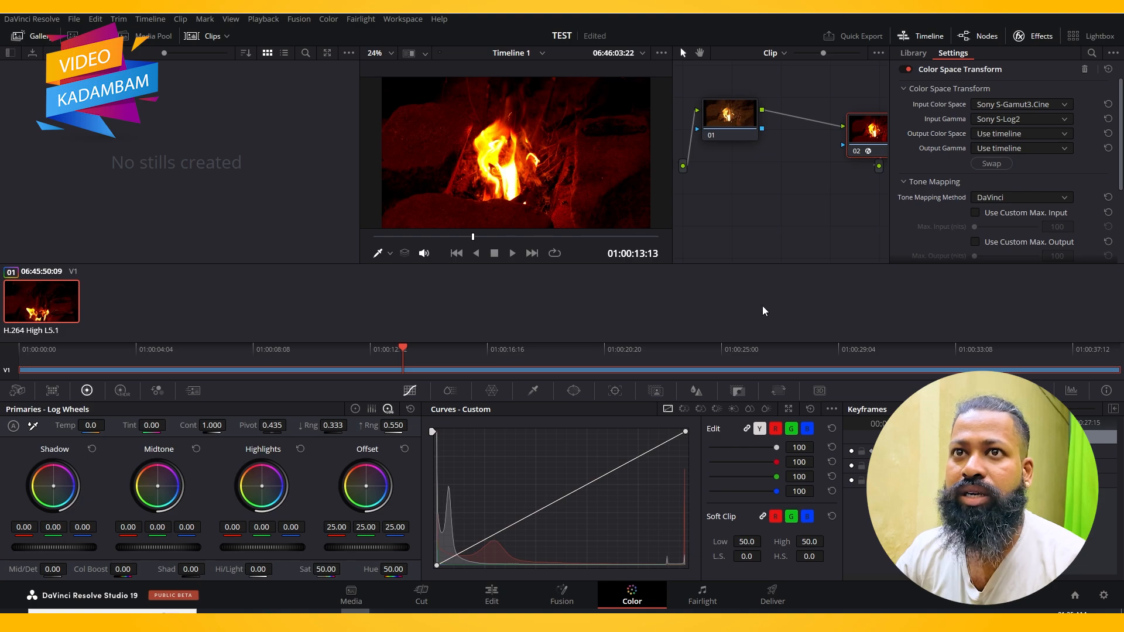
Hide the effects library and apply a LUT to node 02
{"action": "left_click", "coordinate": [1038, 35]}
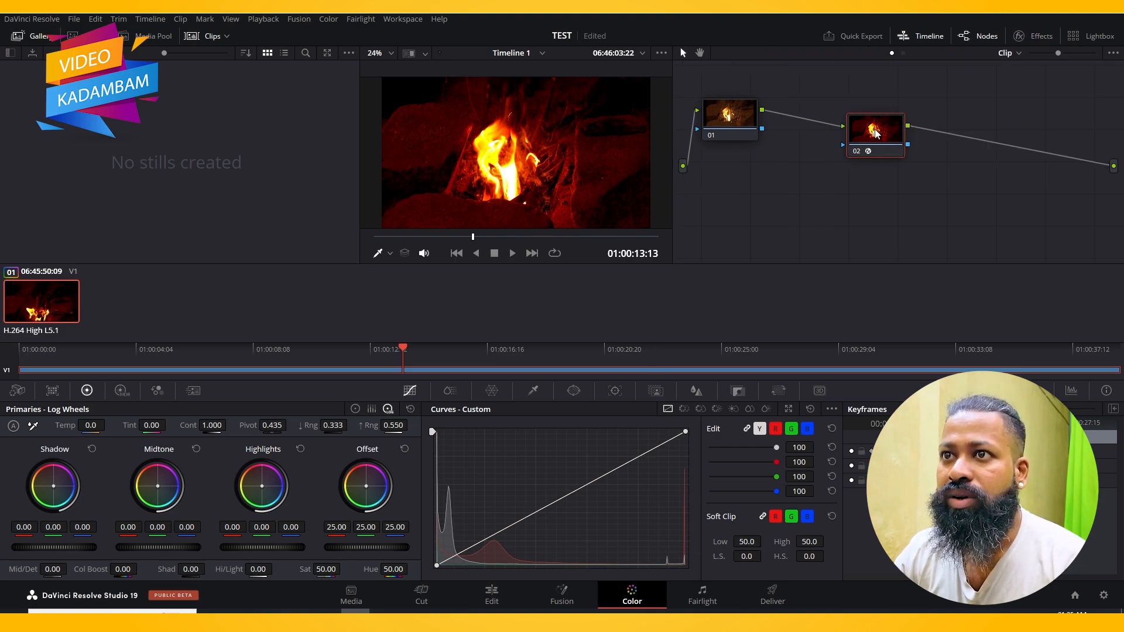
{"action": "left_click", "coordinate": [736, 120]}
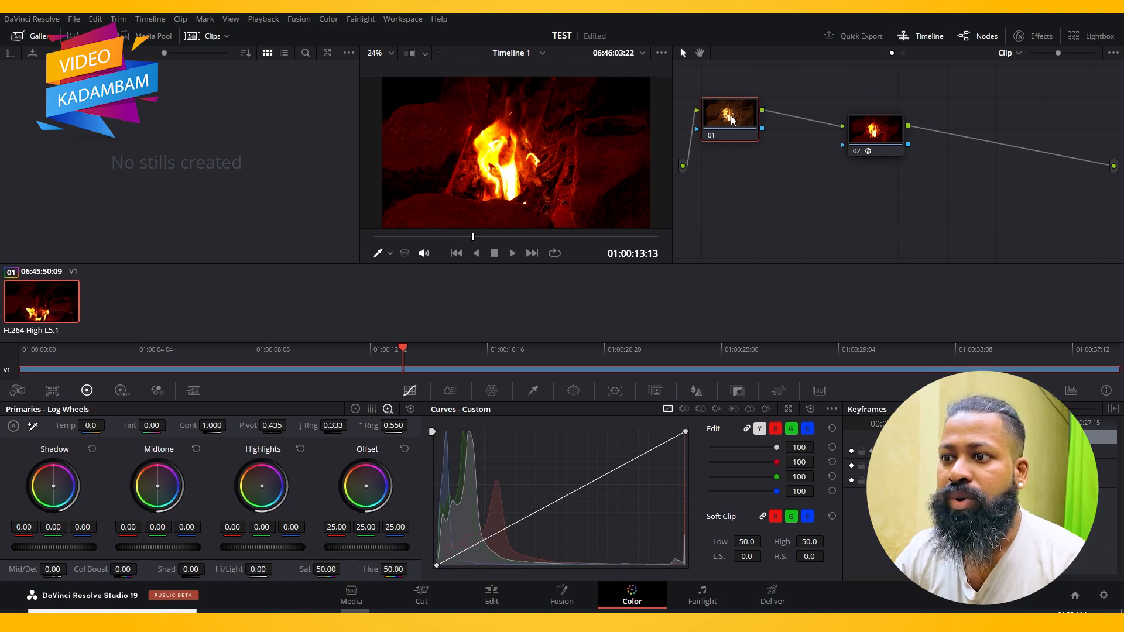
{"action": "left_click", "coordinate": [876, 130]}
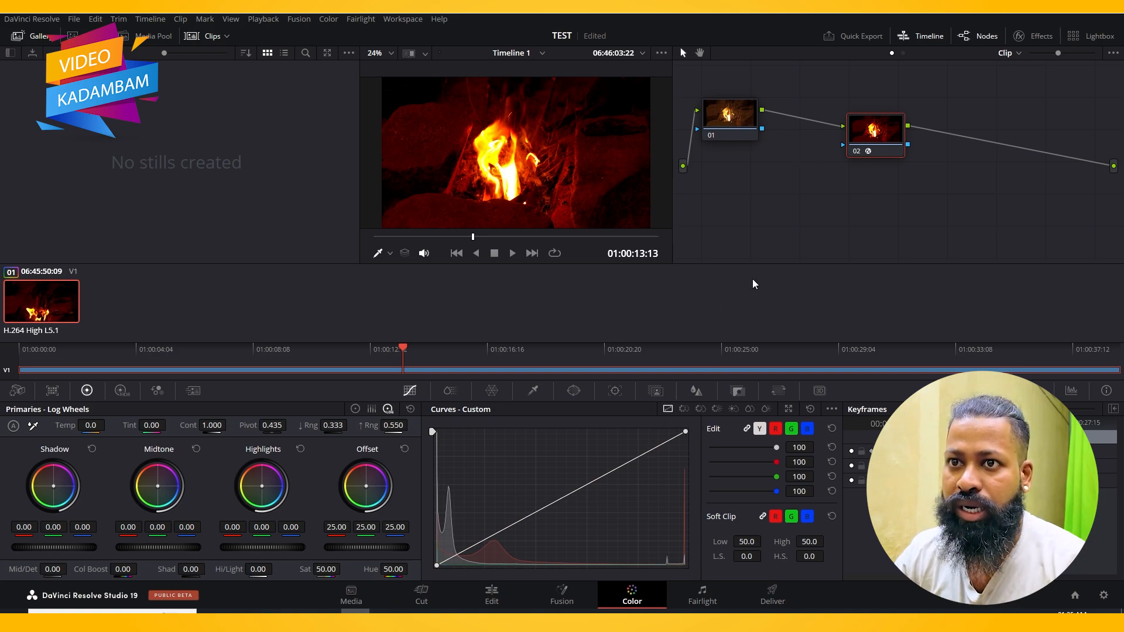
{"action": "right_click", "coordinate": [883, 136]}
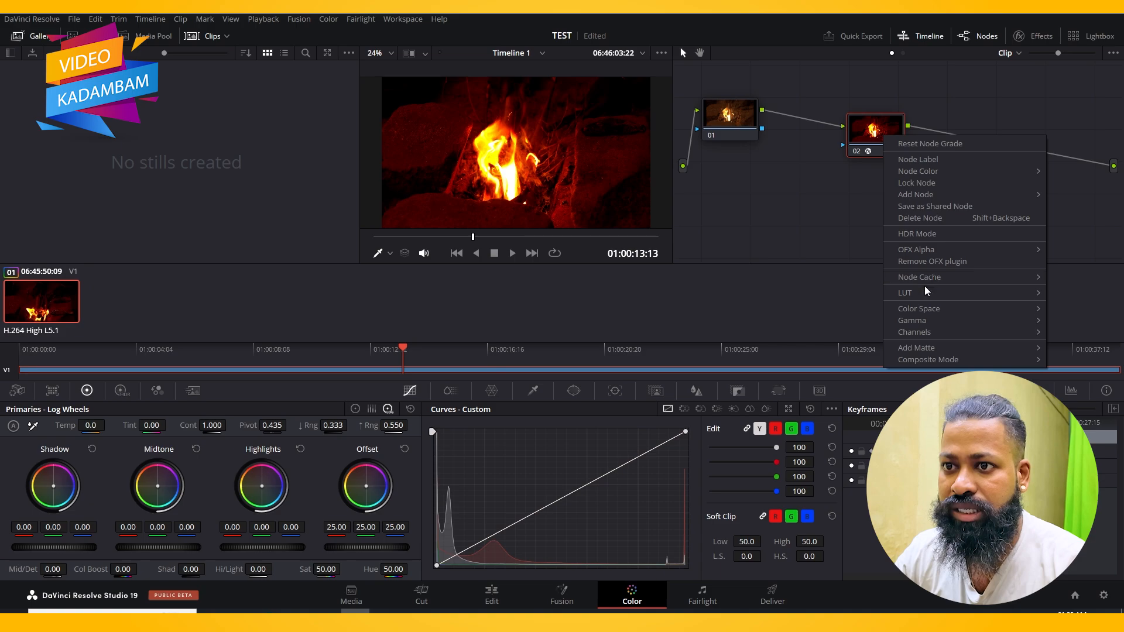
{"action": "mouse_move", "coordinate": [926, 296]}
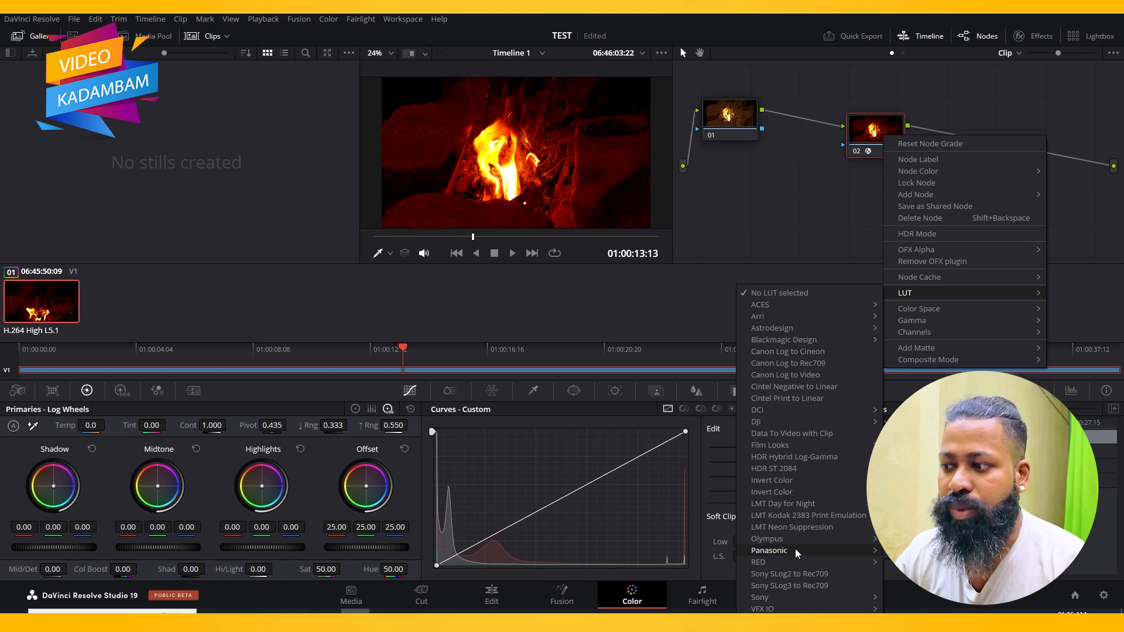
{"action": "left_click", "coordinate": [925, 551]}
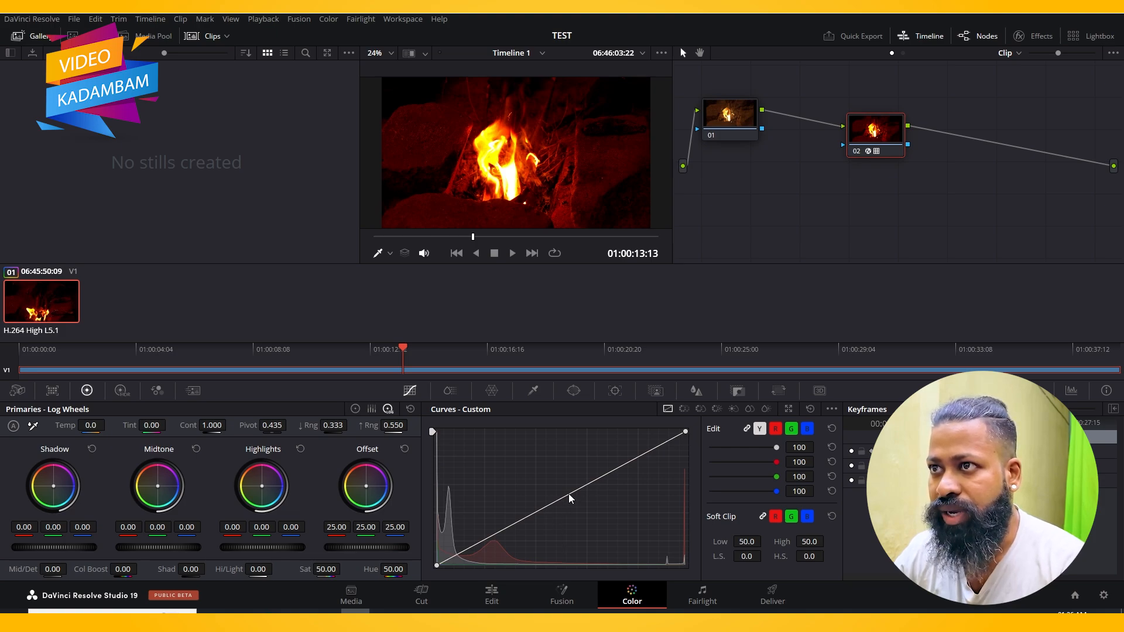
Raise node 02's custom curve with two points in the midtones and shadows, and set Offset to 30.10 and Highlights to 0.03
{"action": "left_click_drag", "start_coordinate": [567, 497], "coordinate": [563, 481]}
{"action": "left_click_drag", "start_coordinate": [508, 519], "coordinate": [501, 514]}
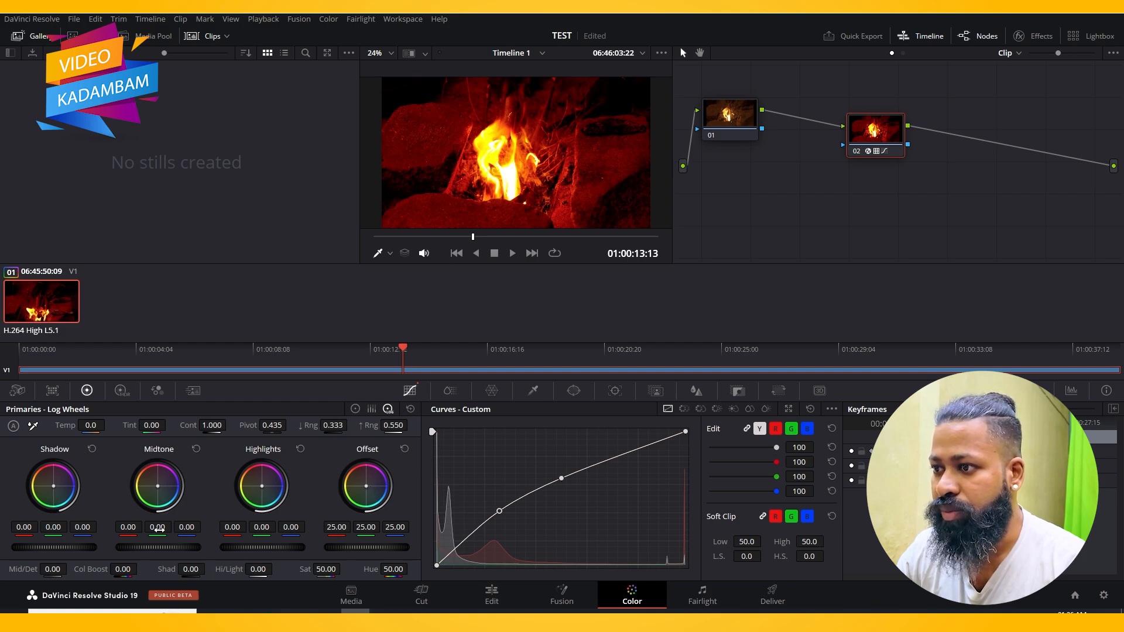
{"action": "left_click_drag", "start_coordinate": [363, 548], "coordinate": [410, 548]}
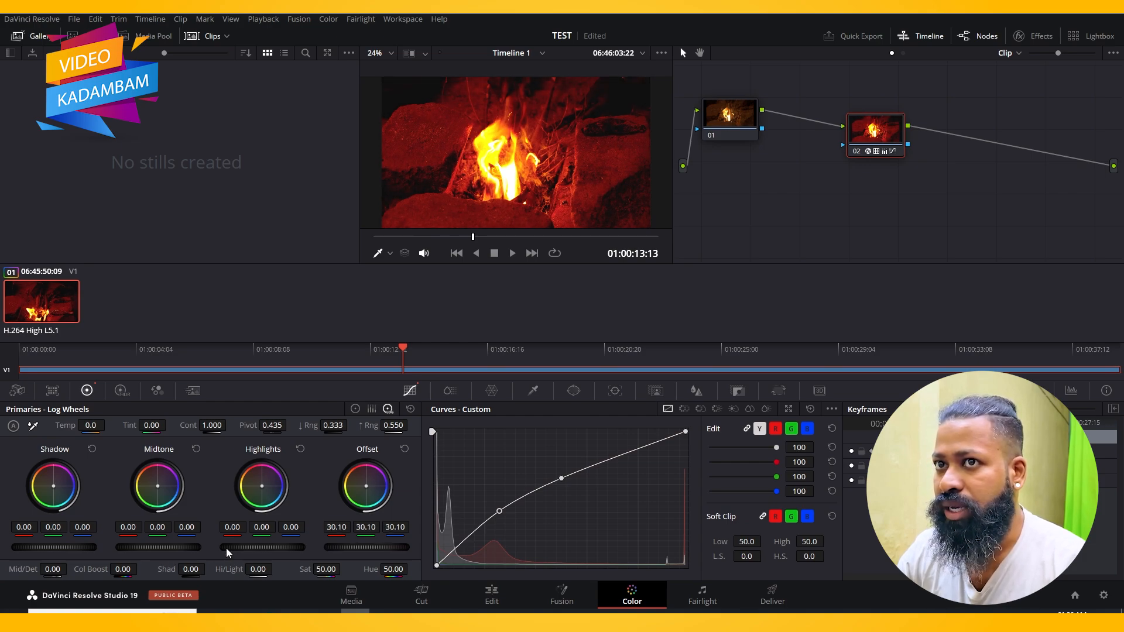
{"action": "left_click_drag", "start_coordinate": [274, 548], "coordinate": [282, 548]}
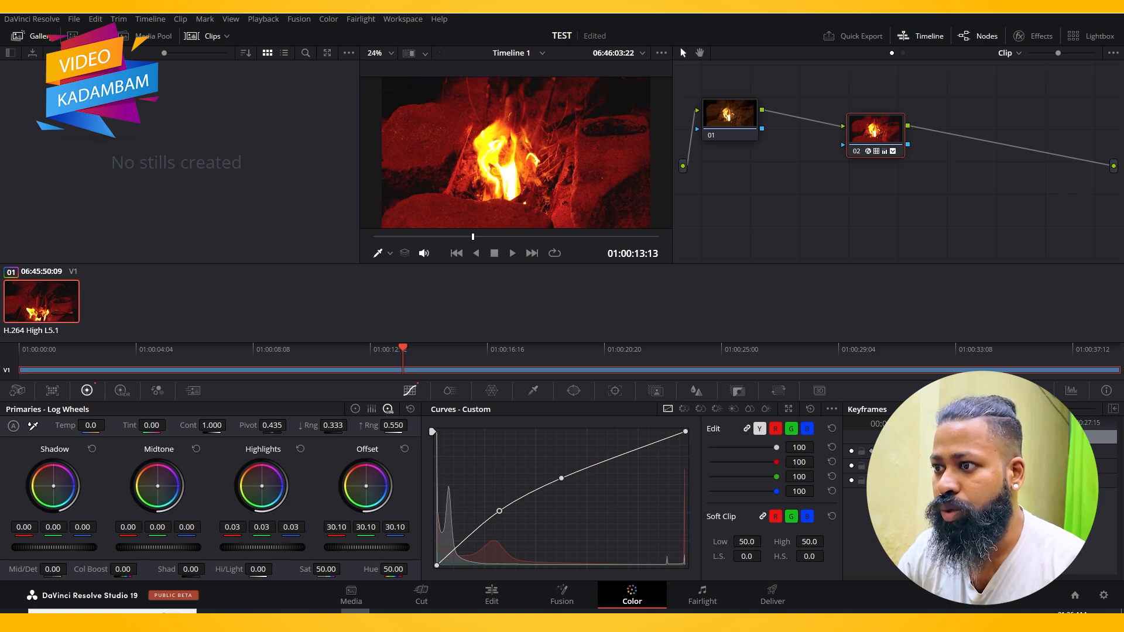
{"action": "left_click_drag", "start_coordinate": [368, 487], "coordinate": [371, 485]}
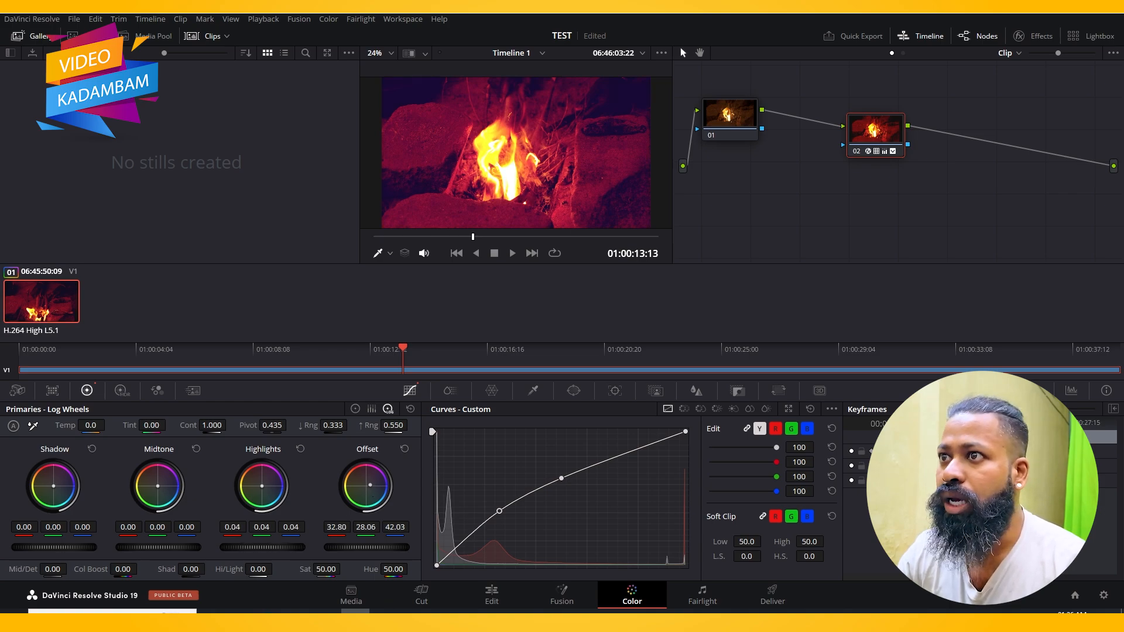
{"action": "double_click", "coordinate": [371, 489]}
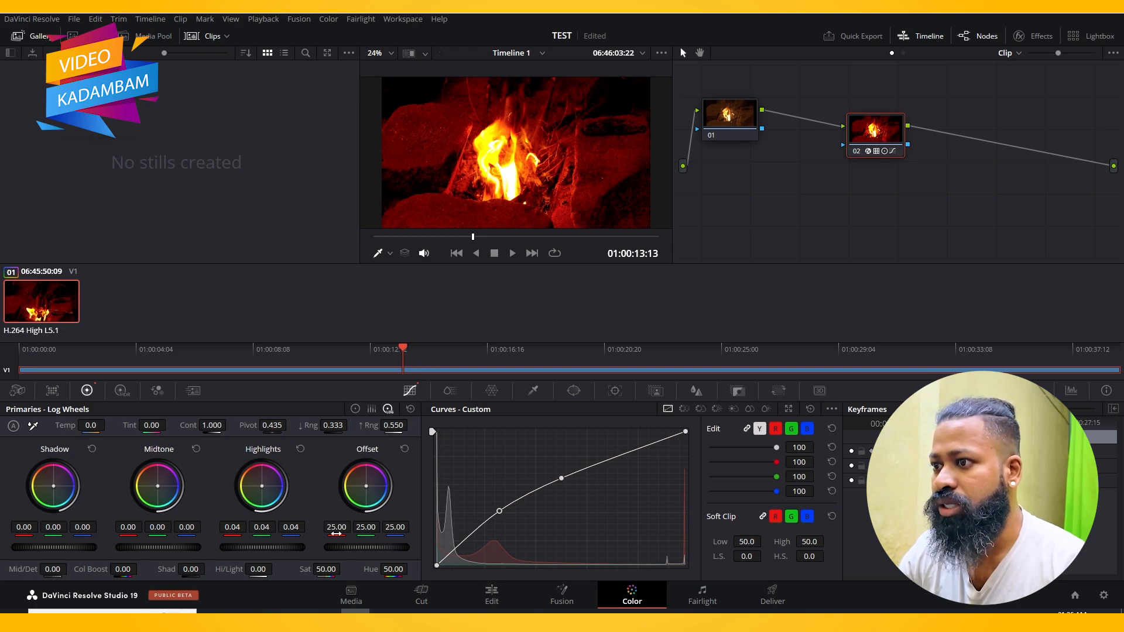
{"action": "key", "text": "ctrl+z"}
{"action": "key", "text": "ctrl+z"}
{"action": "key", "text": "ctrl+z"}
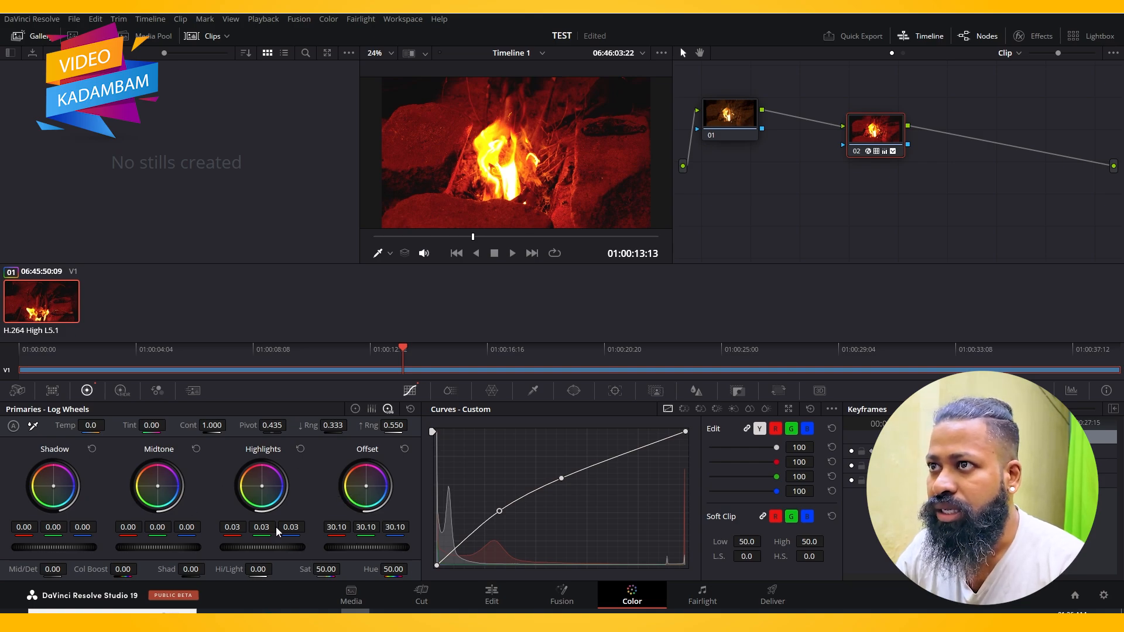
Set node 02's Offset to red 36.18, green 36.90 and blue 33.14
{"action": "left_click_drag", "start_coordinate": [334, 528], "coordinate": [409, 529]}
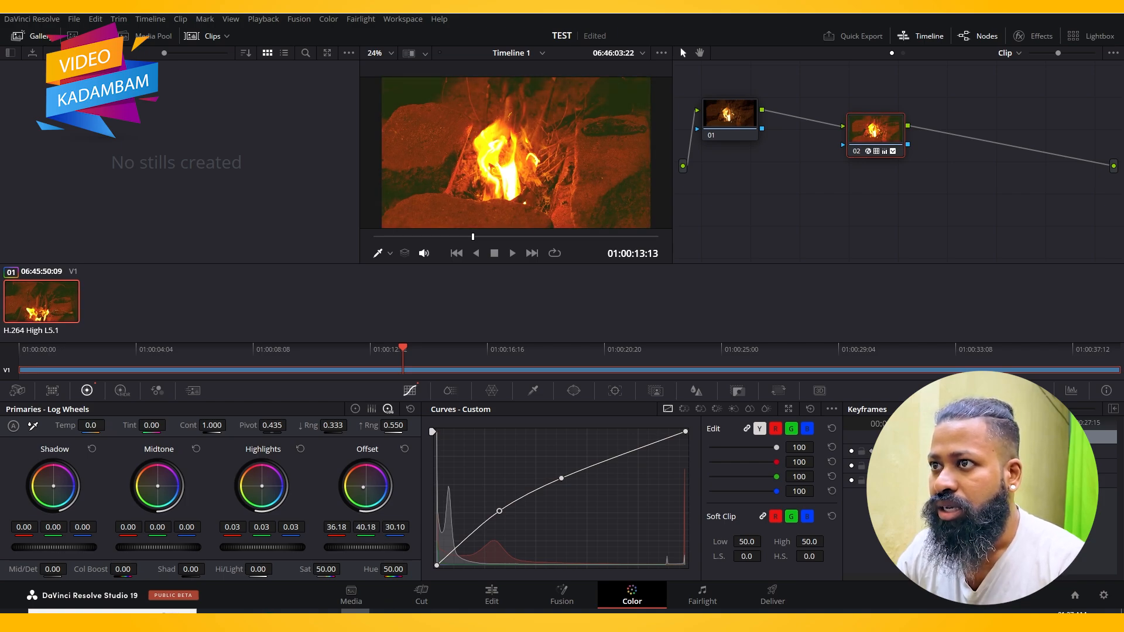
{"action": "mouse_move", "coordinate": [374, 530]}
{"action": "left_mouse_down"}
{"action": "mouse_move", "coordinate": [454, 530]}
{"action": "mouse_move", "coordinate": [366, 530]}
{"action": "left_mouse_up"}
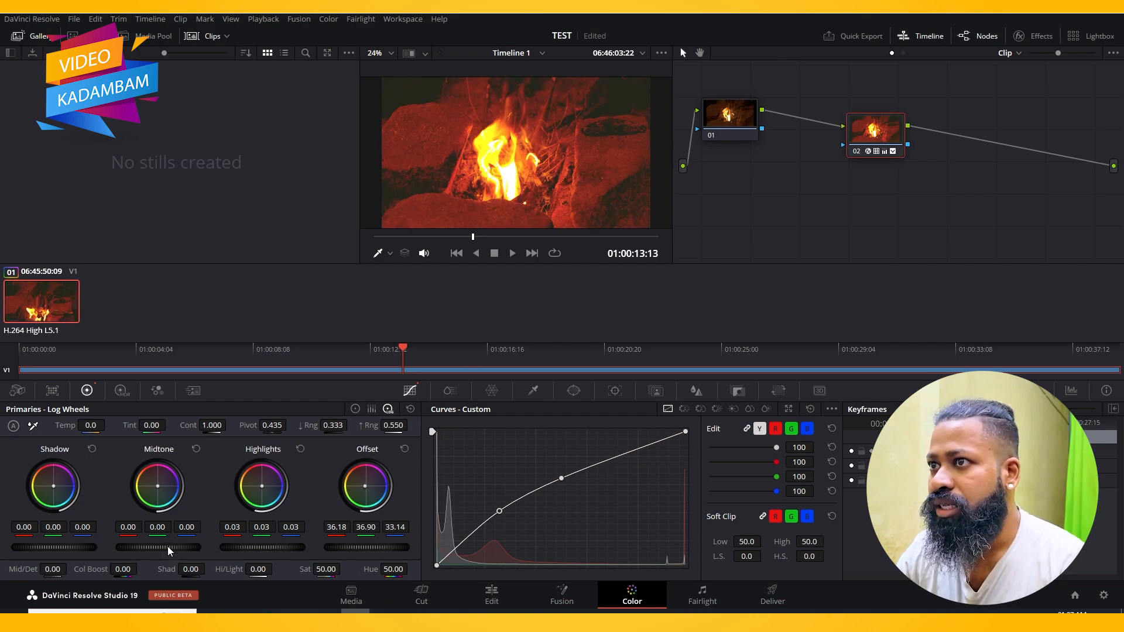
Set node 02's log Shadow to -0.18 and Midtone to 0.06, and switch to the Edit page
{"action": "mouse_move", "coordinate": [158, 547]}
{"action": "left_mouse_down"}
{"action": "mouse_move", "coordinate": [134, 547]}
{"action": "mouse_move", "coordinate": [169, 547]}
{"action": "mouse_move", "coordinate": [155, 547]}
{"action": "left_mouse_up"}
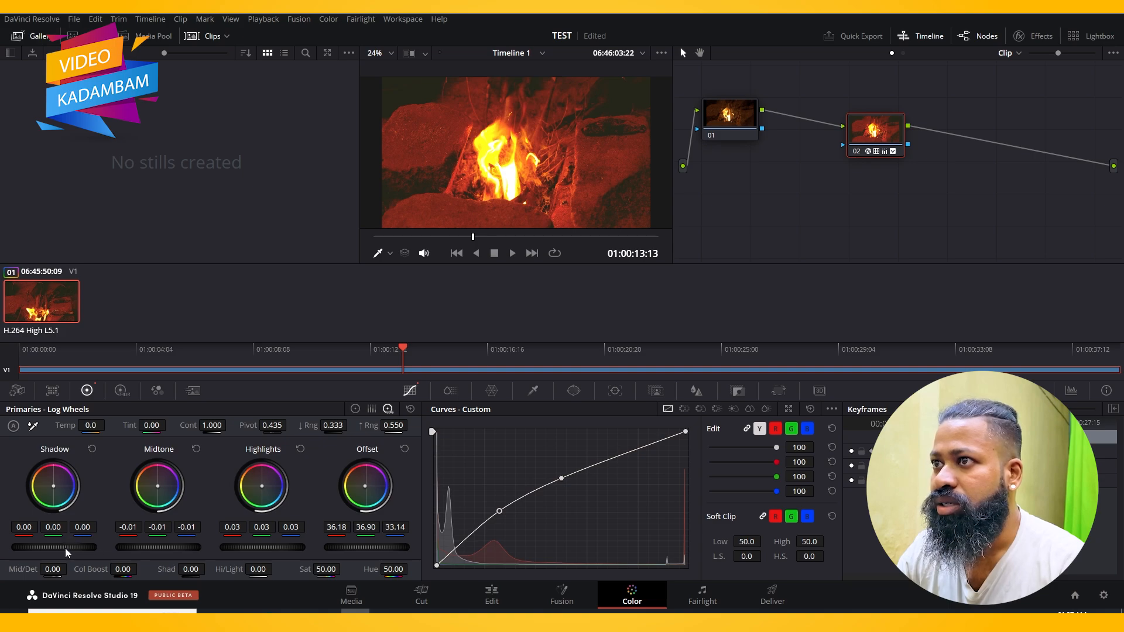
{"action": "mouse_move", "coordinate": [65, 547]}
{"action": "left_mouse_down"}
{"action": "mouse_move", "coordinate": [44, 547]}
{"action": "mouse_move", "coordinate": [96, 548]}
{"action": "mouse_move", "coordinate": [47, 547]}
{"action": "left_mouse_up"}
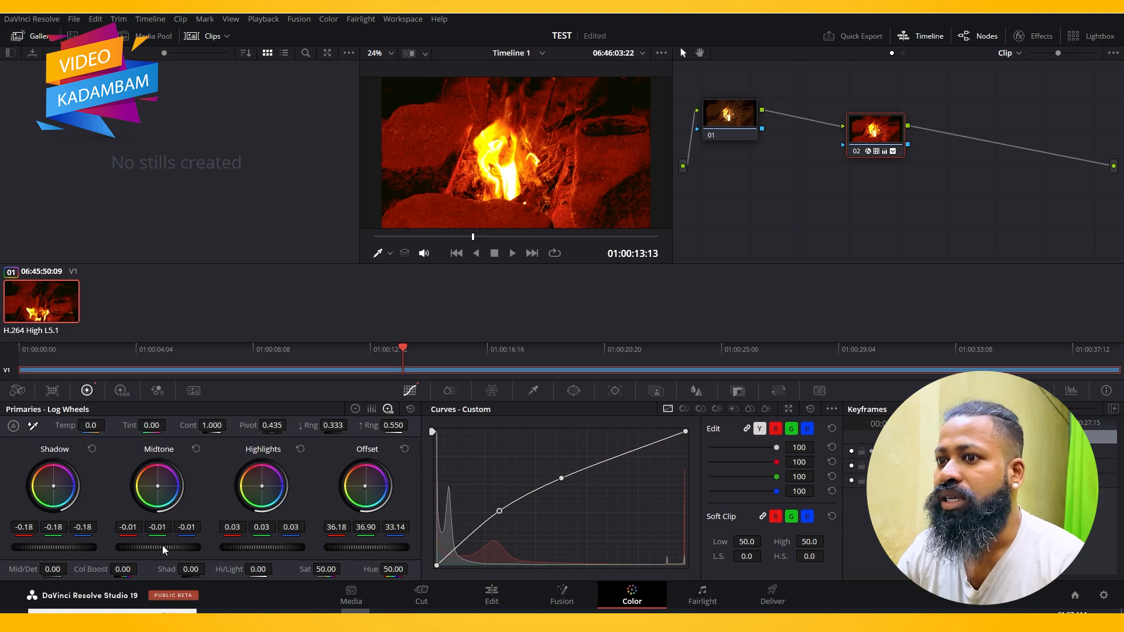
{"action": "left_click_drag", "start_coordinate": [163, 548], "coordinate": [147, 550]}
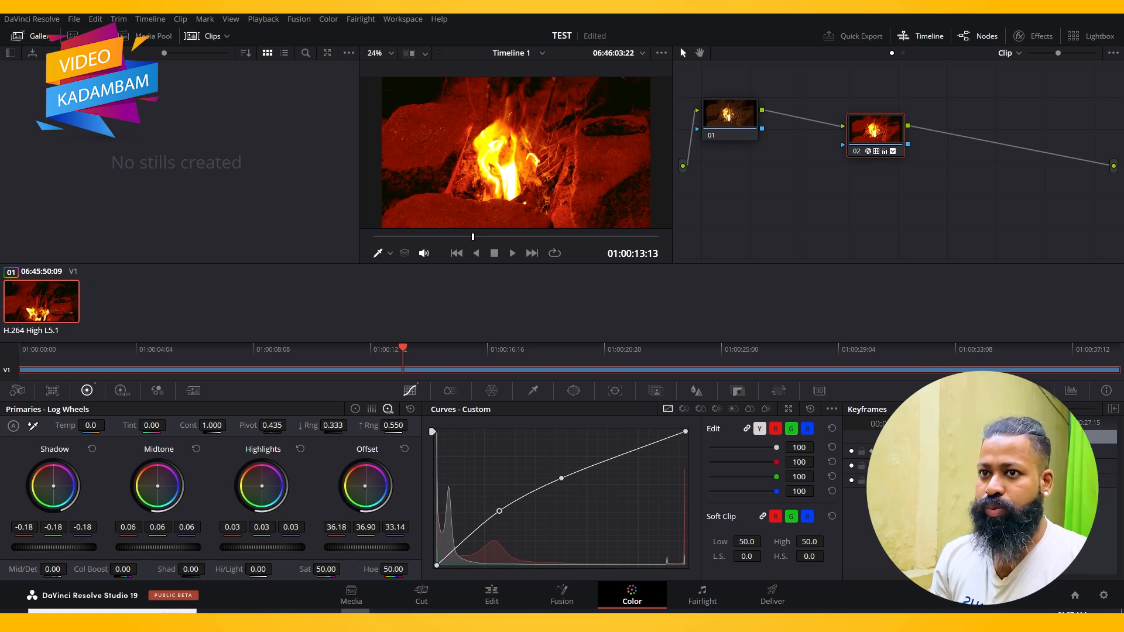
{"action": "left_click", "coordinate": [512, 598]}
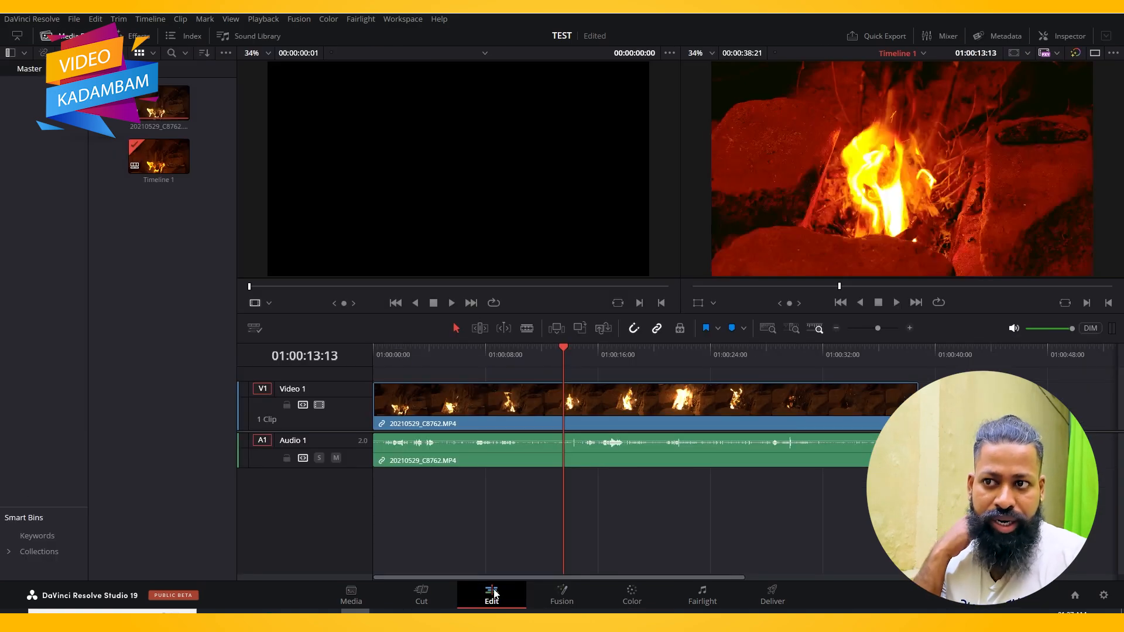